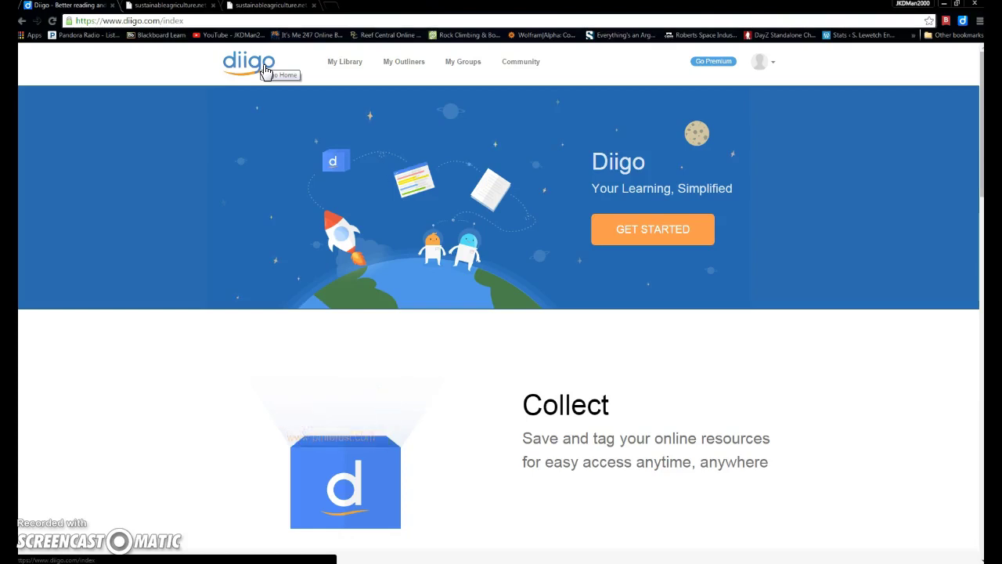
click(264, 72)
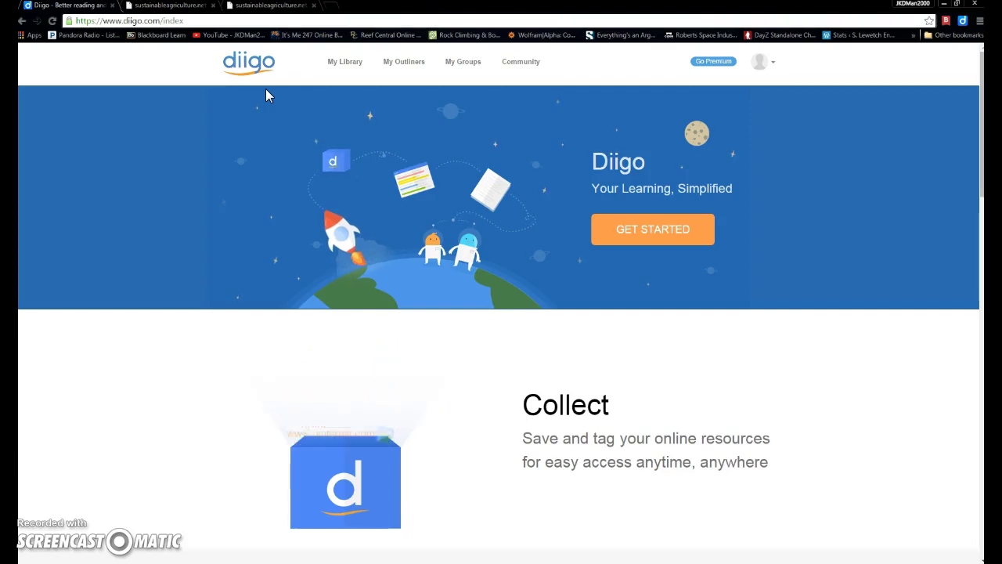
click(286, 180)
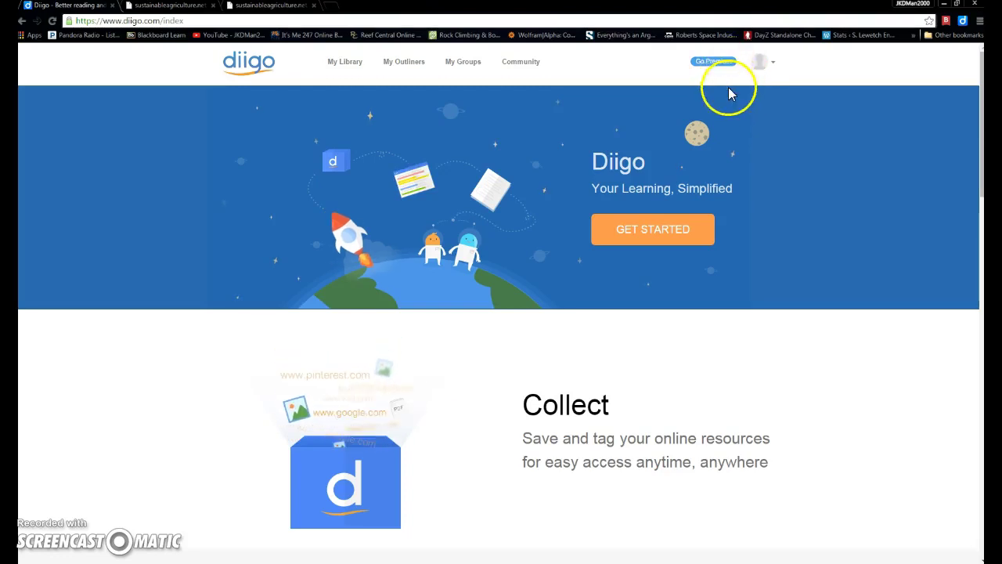
click(756, 65)
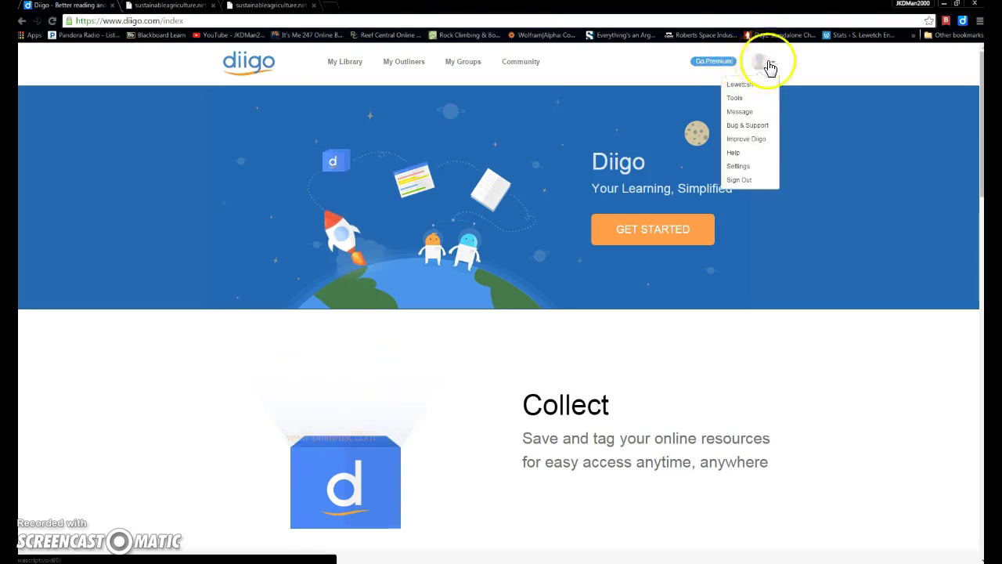
click(839, 86)
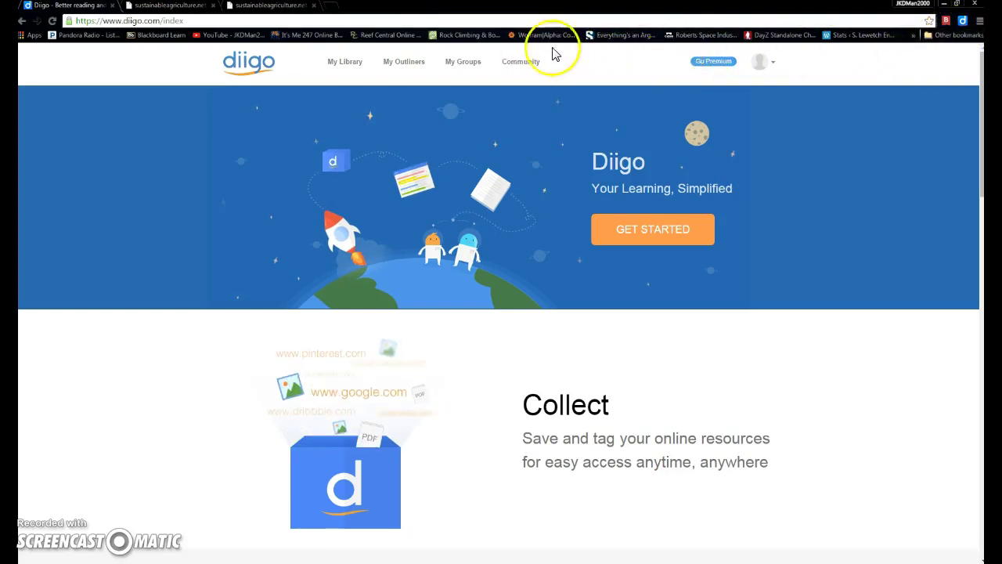
Look at the covers of the two open PDFs, the Building Sustainable Farms guide and the VAPG funding guide
click(165, 7)
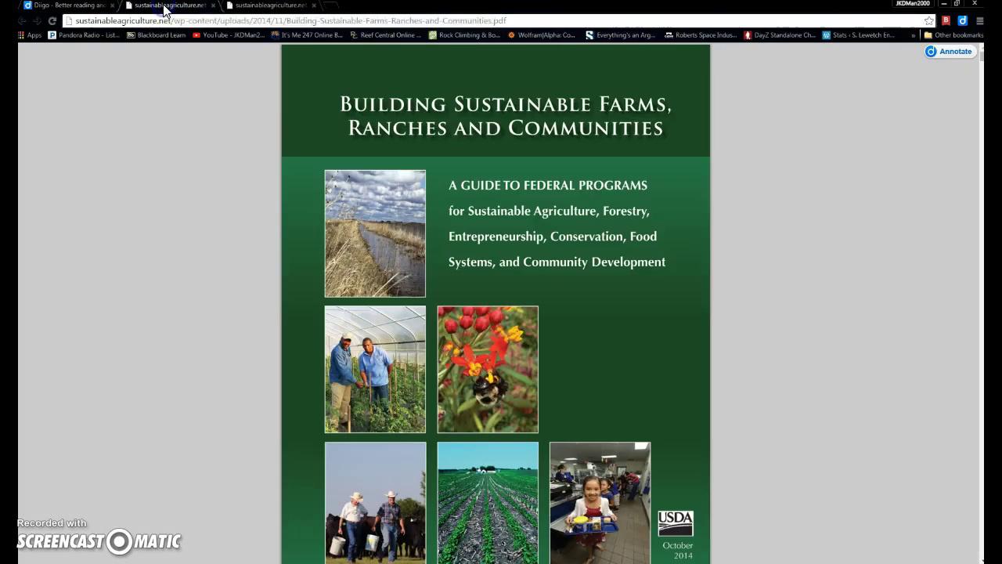
click(252, 7)
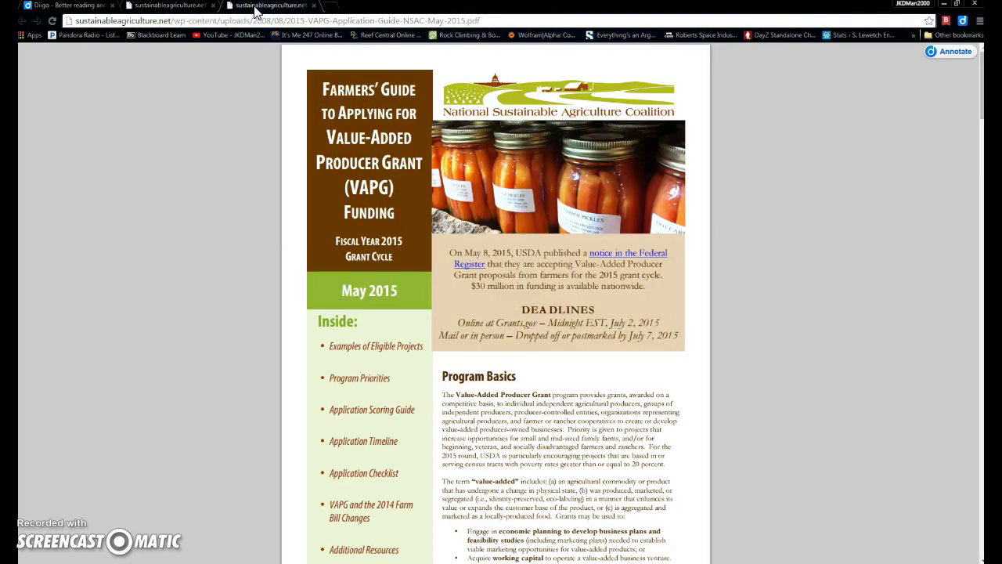
click(177, 8)
click(274, 8)
click(164, 8)
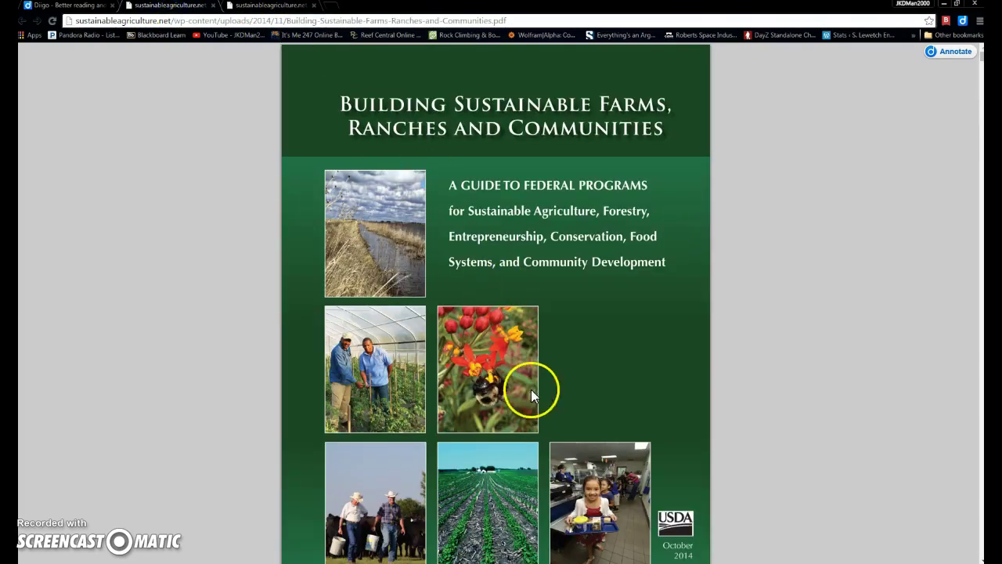
Browse the Building Sustainable Farms guide to its Introduction and try selecting the sentence beginning "The guide can help farmers"
scroll(530, 392, down, 5)
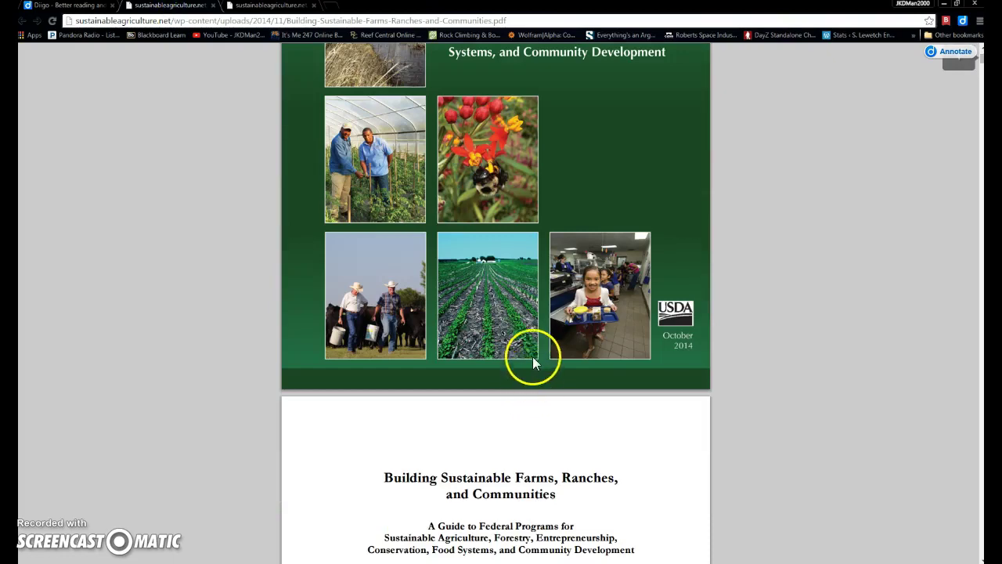
scroll(533, 361, down, 14)
scroll(527, 310, down, 18)
scroll(527, 288, down, 13)
click(307, 339)
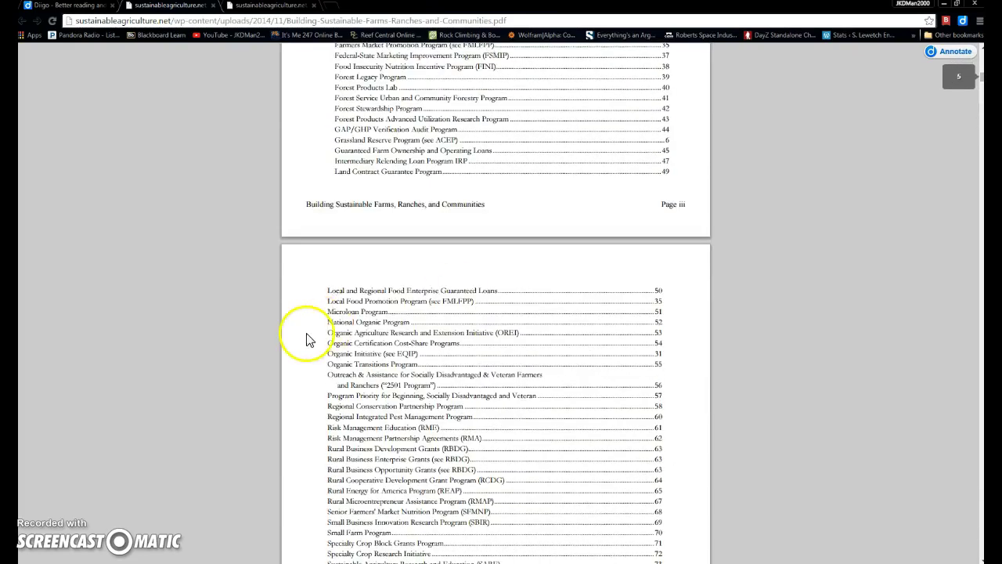
scroll(307, 339, down, 20)
scroll(375, 334, down, 18)
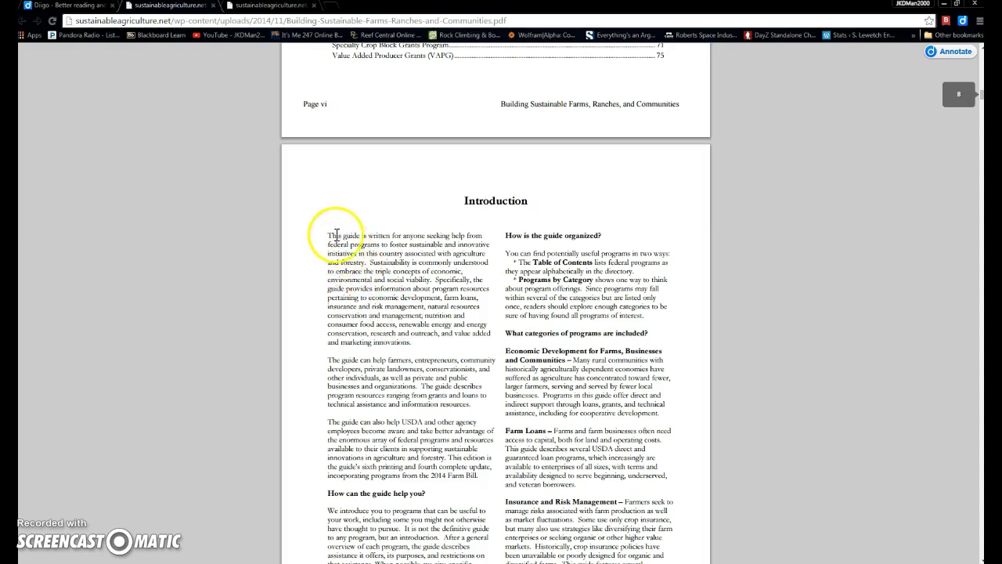
drag(329, 358, 435, 389)
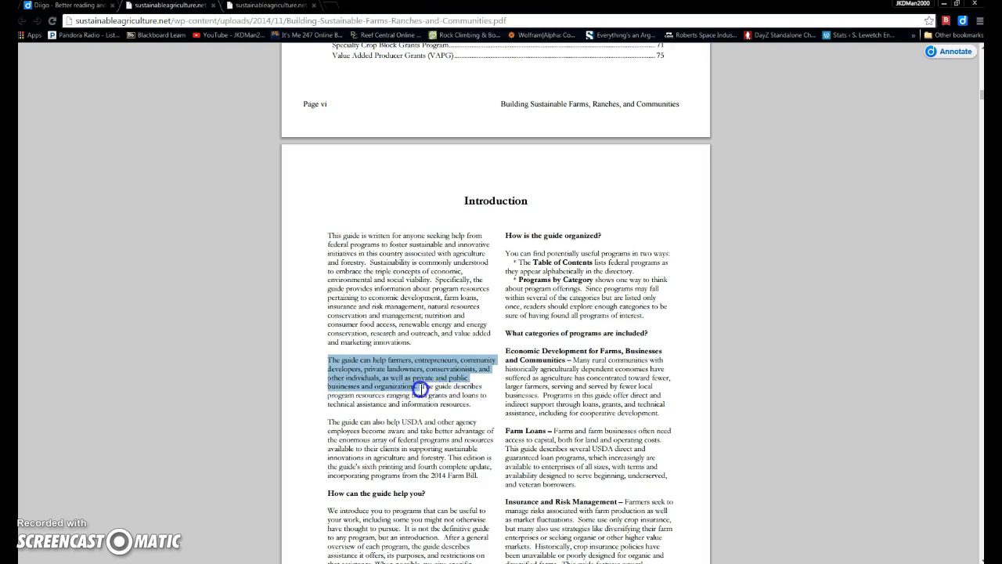
drag(422, 389, 421, 387)
click(491, 345)
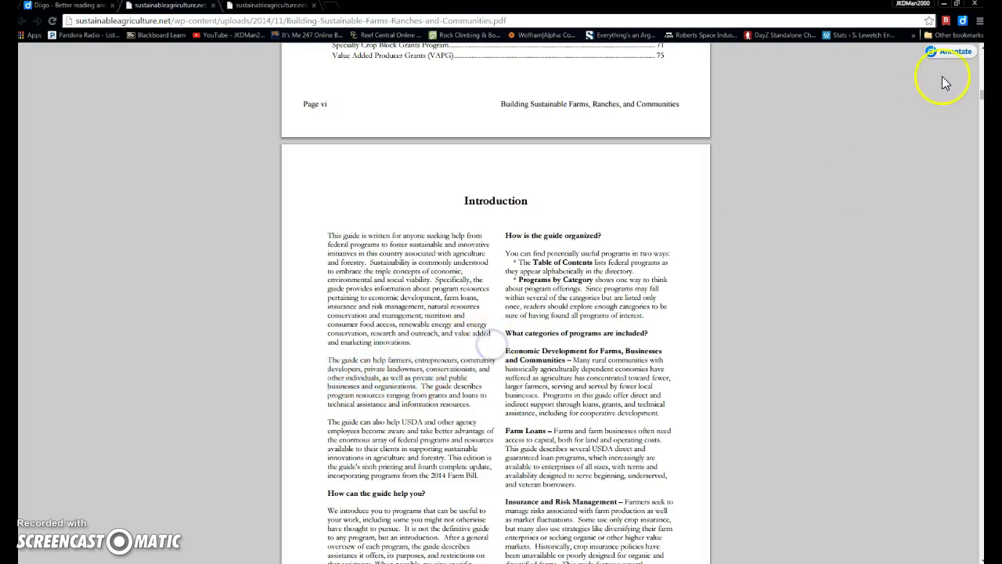
Open the guide in Diigo's annotation viewer and go to the Introduction on page 8
click(962, 22)
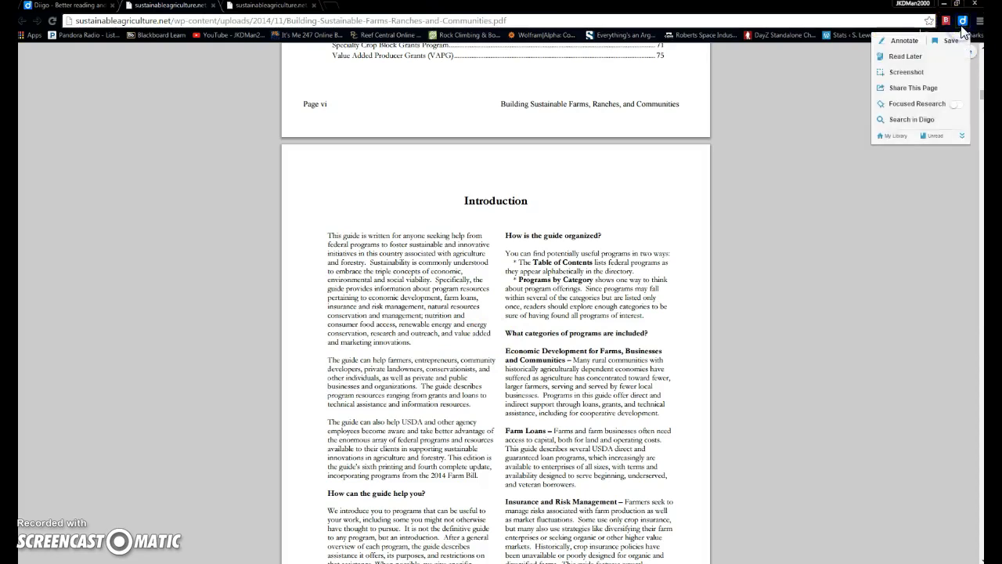
click(893, 46)
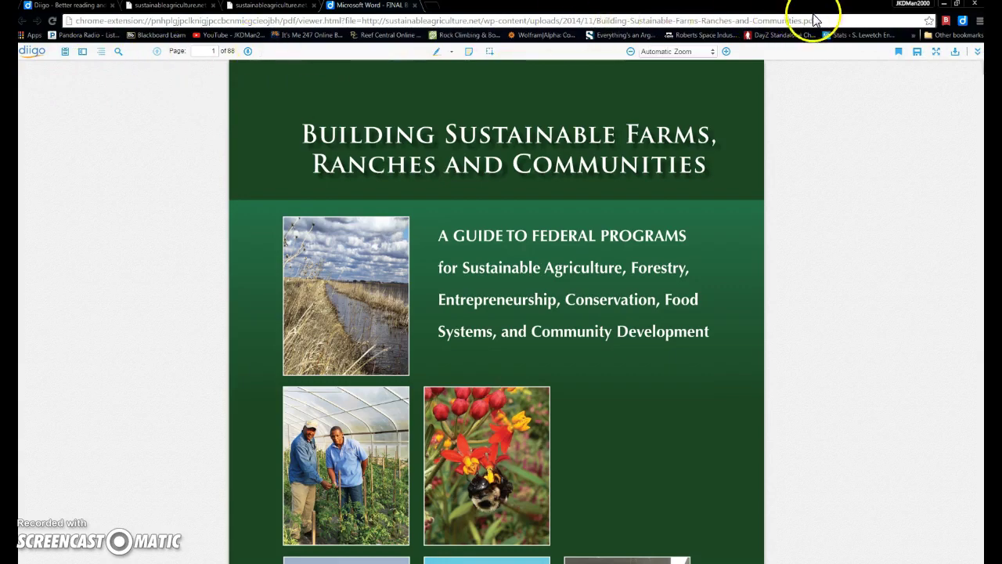
scroll(738, 313, down, 15)
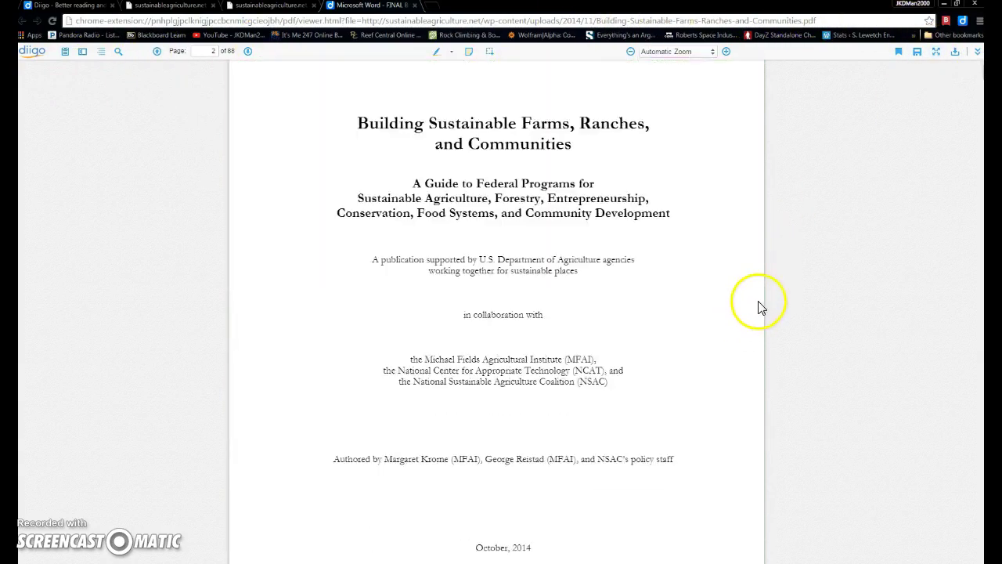
scroll(726, 329, down, 20)
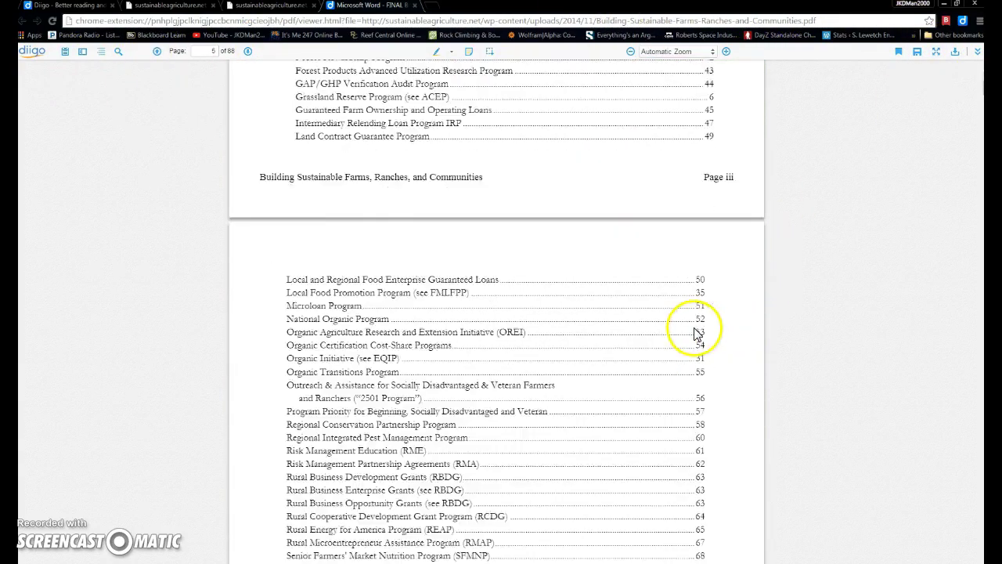
scroll(684, 340, down, 20)
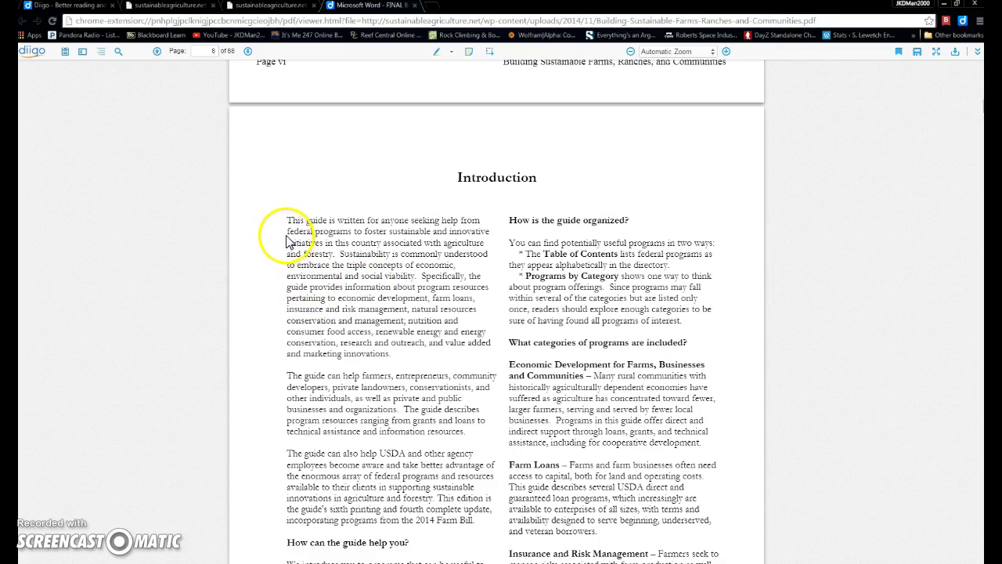
Highlight the Introduction's first sentence, from "This guide is written for anyone" through "agriculture and forestry"
drag(287, 220, 335, 255)
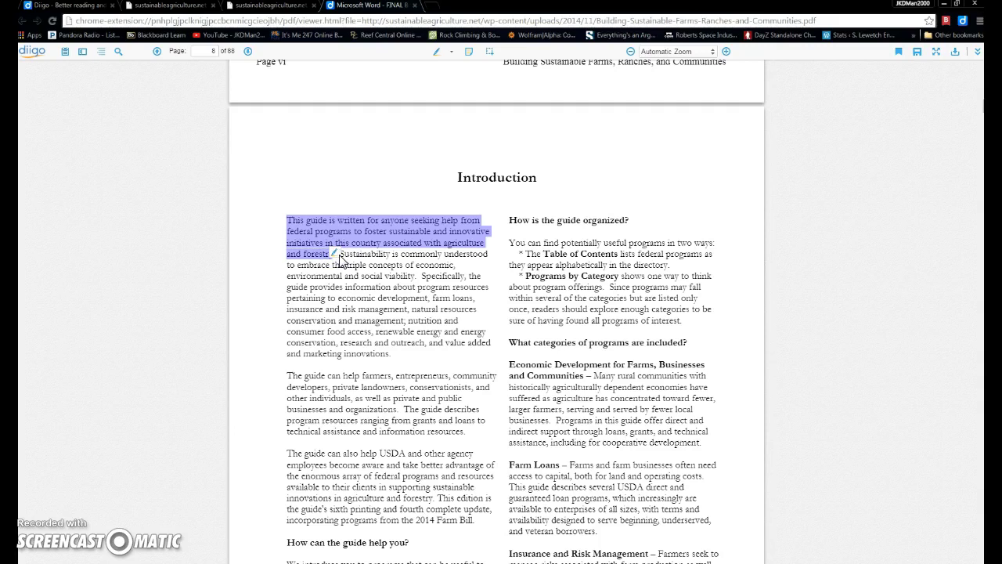
click(334, 255)
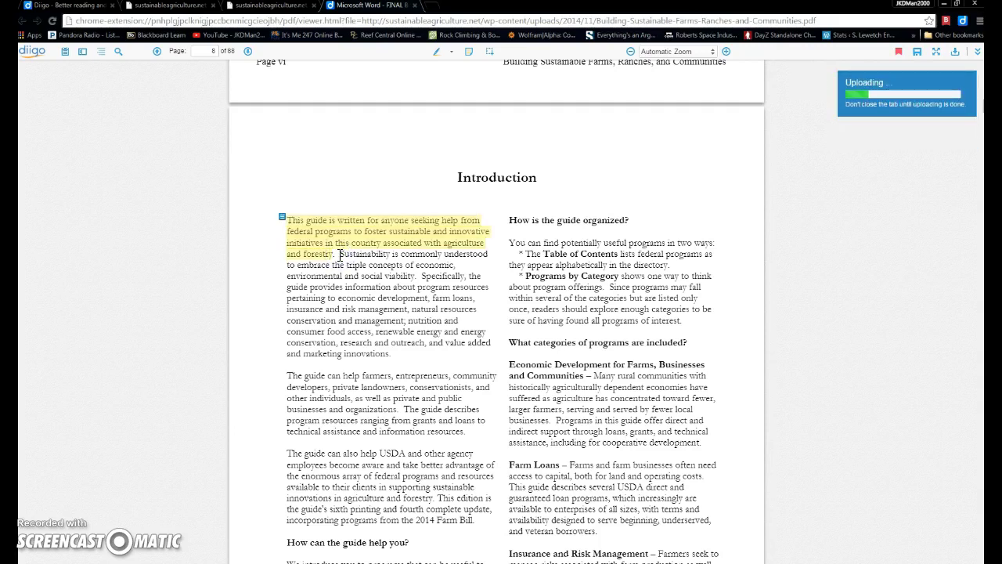
drag(339, 254, 296, 258)
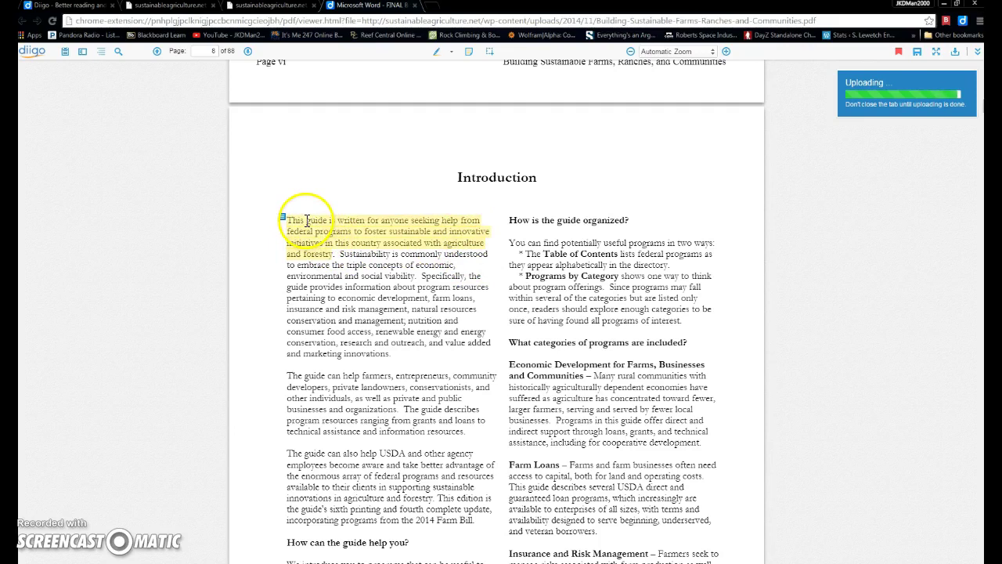
Change the color of the first sentence's highlight to blue
mouse_move(284, 223)
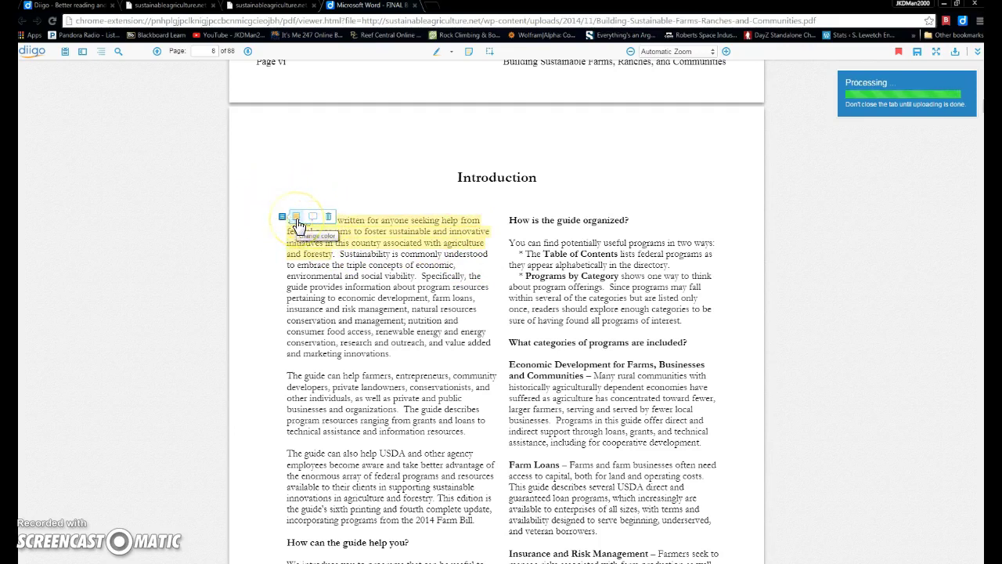
click(297, 220)
click(296, 237)
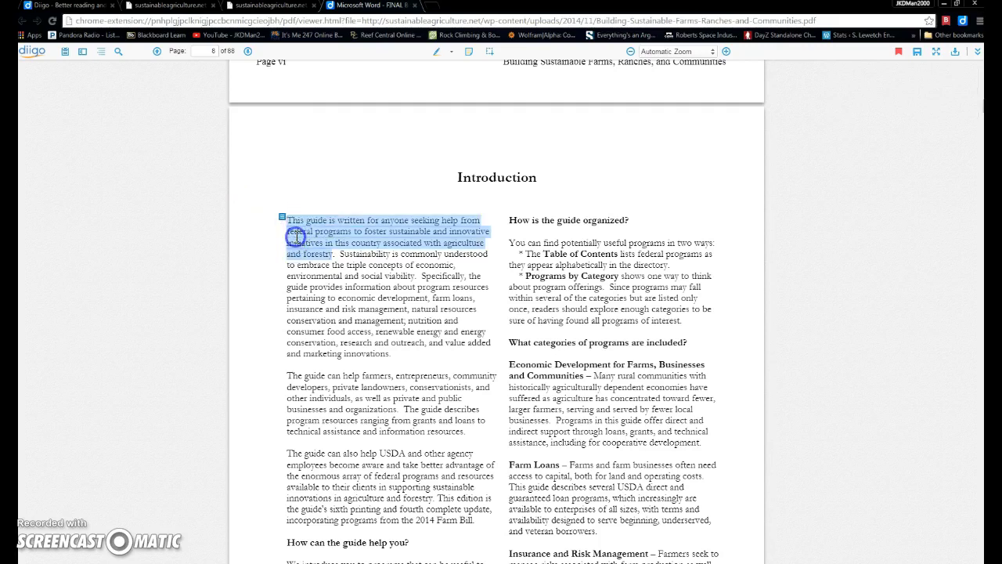
Attach a sticky note reading "this looks good" to the blue highlight and save it
mouse_move(281, 218)
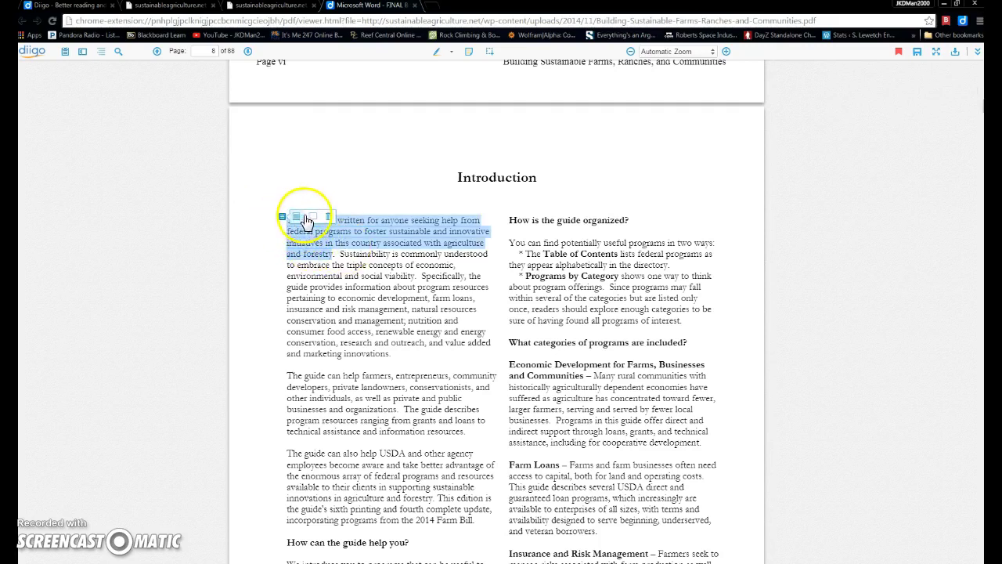
click(311, 223)
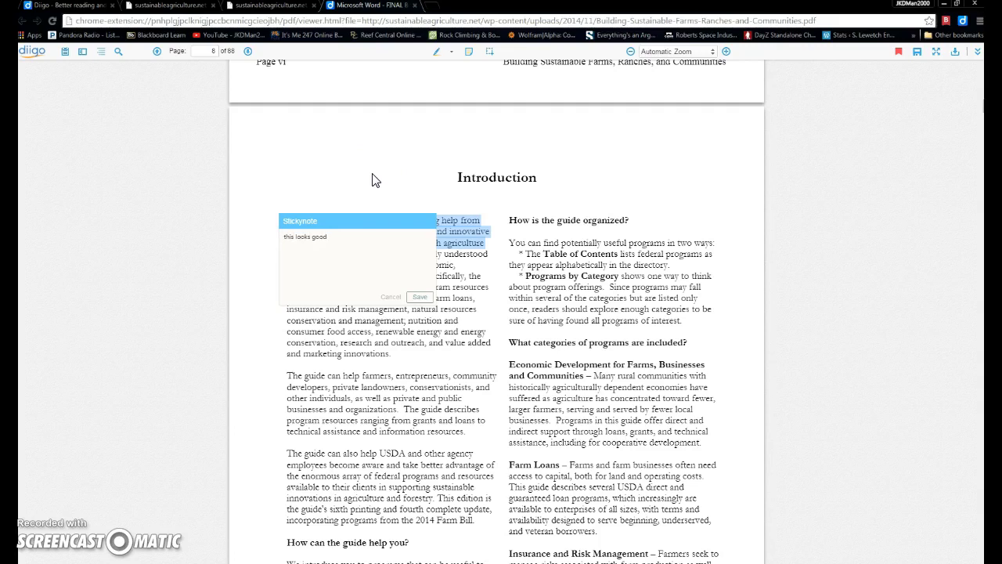
click(420, 301)
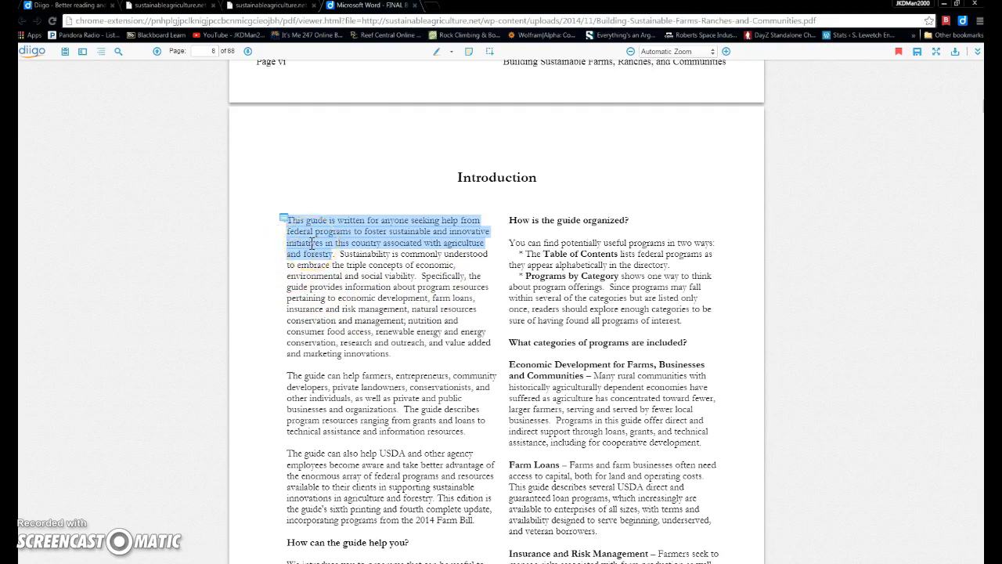
Reopen the sticky note on the blue highlight to review its text, and close it again
click(283, 218)
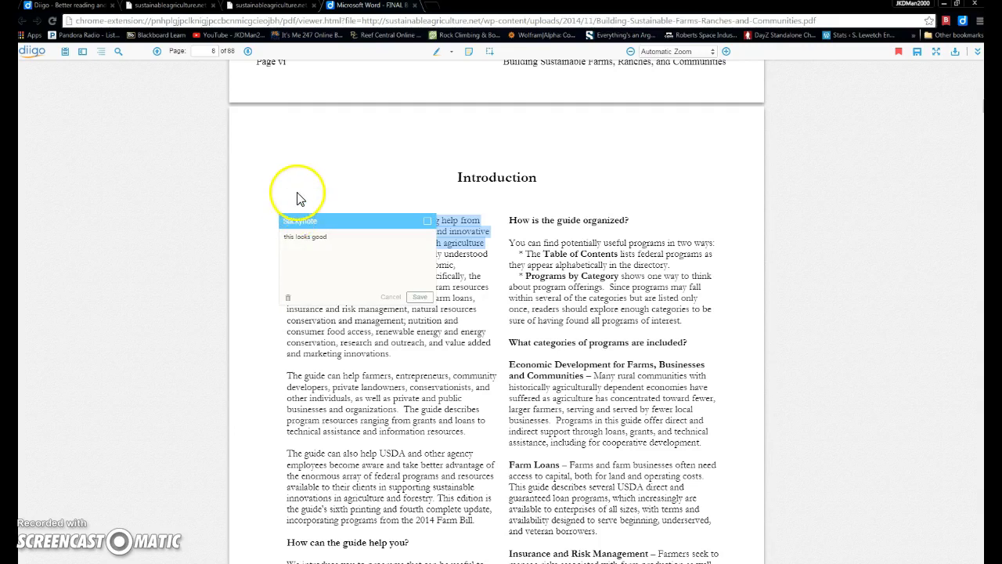
click(299, 194)
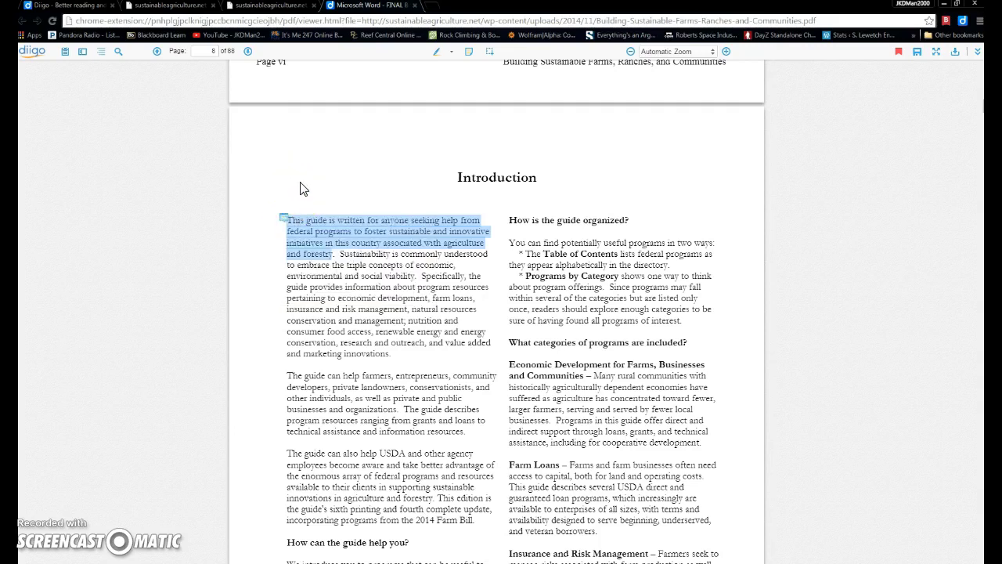
click(306, 199)
click(307, 200)
click(285, 218)
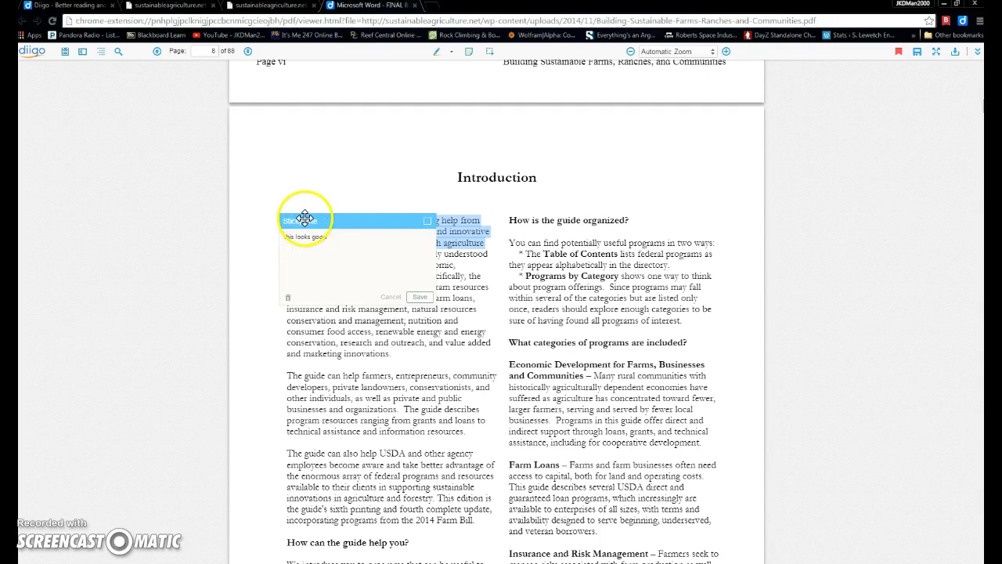
click(331, 311)
click(380, 220)
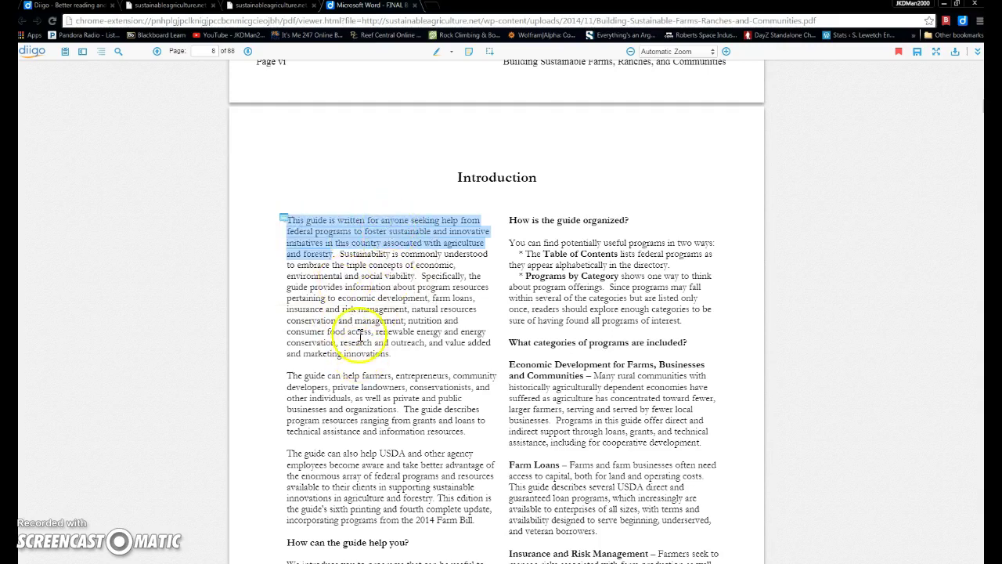
Highlight "The guide can also help USDA" through "federal programs and resources" in the third paragraph and save a sticky note reading "this looks go" on it
scroll(321, 412, down, 1)
drag(287, 401, 444, 401)
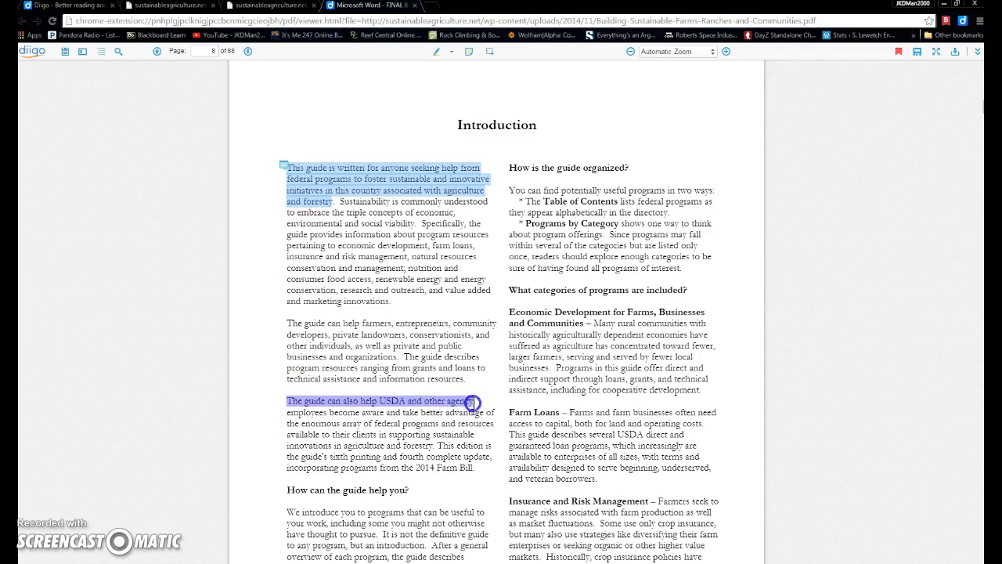
drag(473, 402, 478, 429)
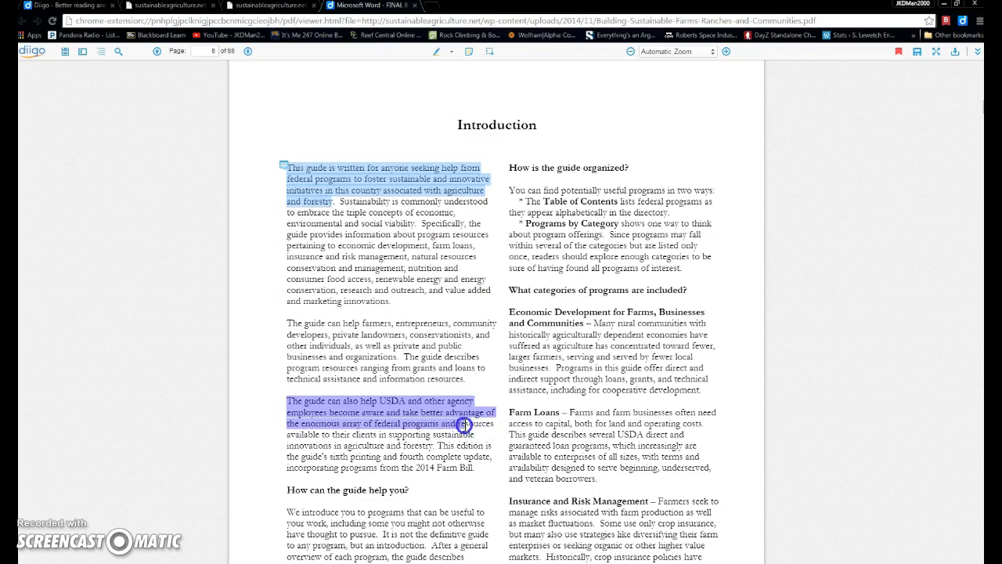
drag(416, 424, 297, 427)
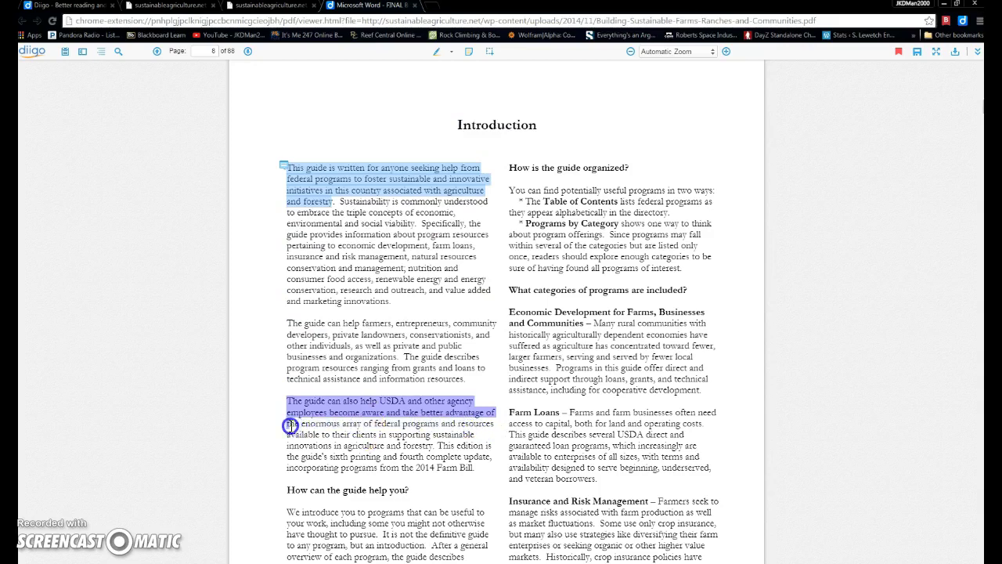
drag(288, 423, 286, 431)
click(306, 398)
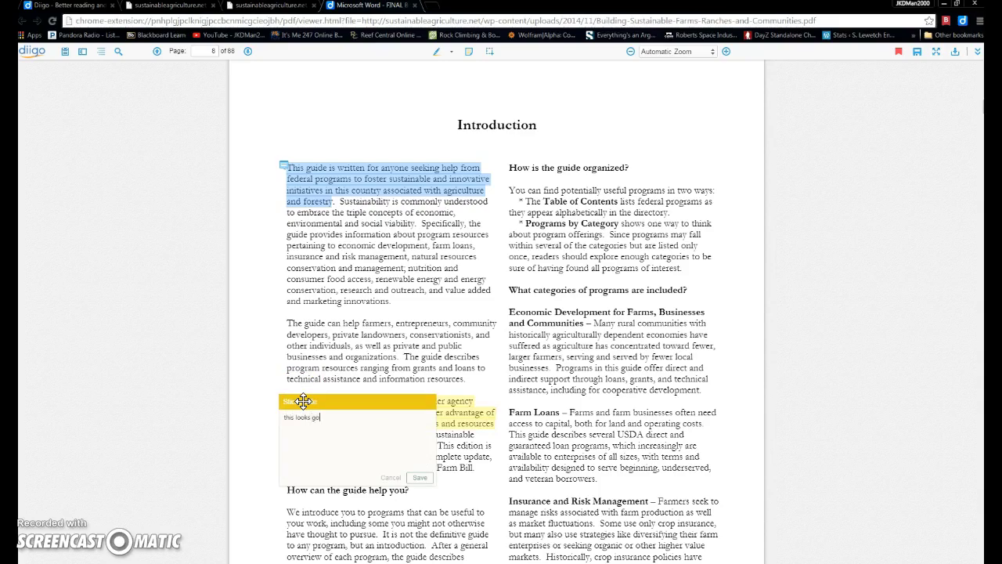
click(418, 477)
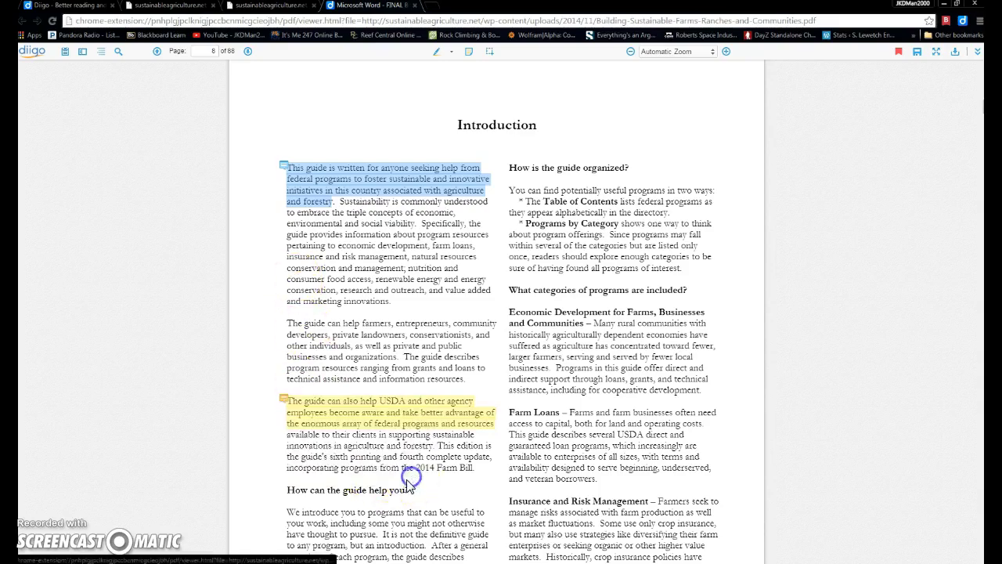
Highlight "Once you have a good idea" through "can help achieve your goals" on PDF page 10 in red
scroll(400, 476, down, 3)
scroll(400, 476, down, 20)
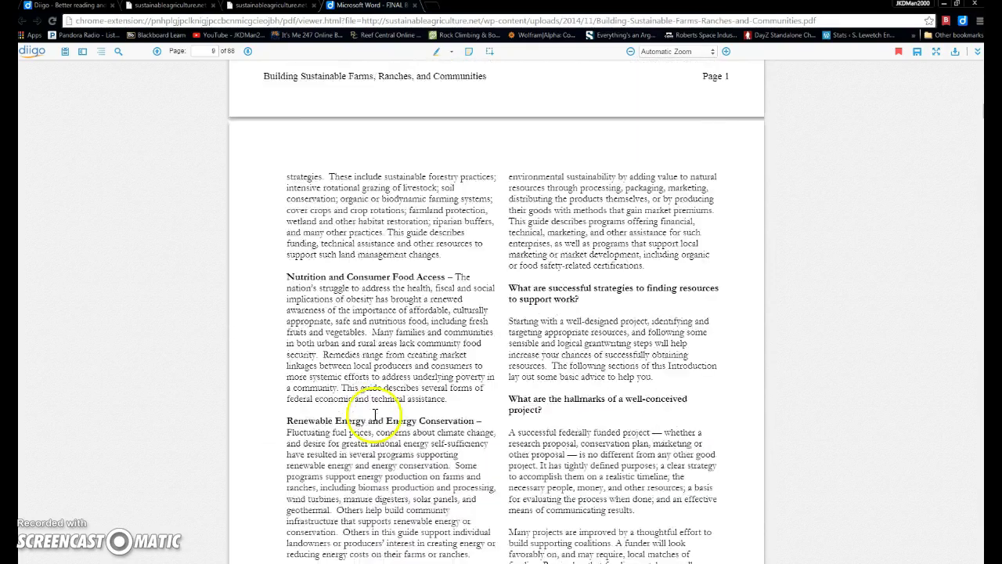
scroll(376, 423, down, 8)
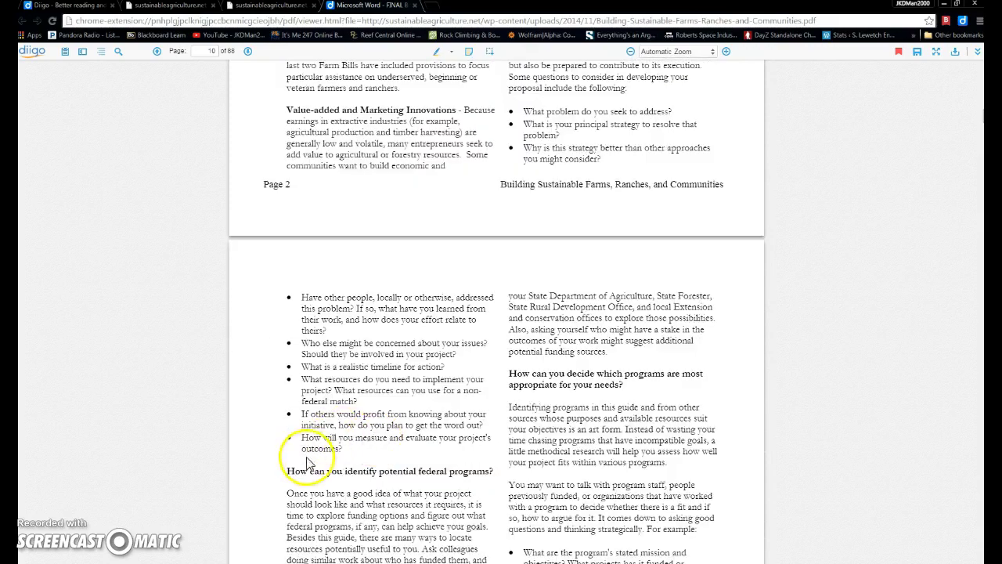
mouse_move(287, 492)
mouse_down()
mouse_move(402, 506)
mouse_move(487, 532)
mouse_up()
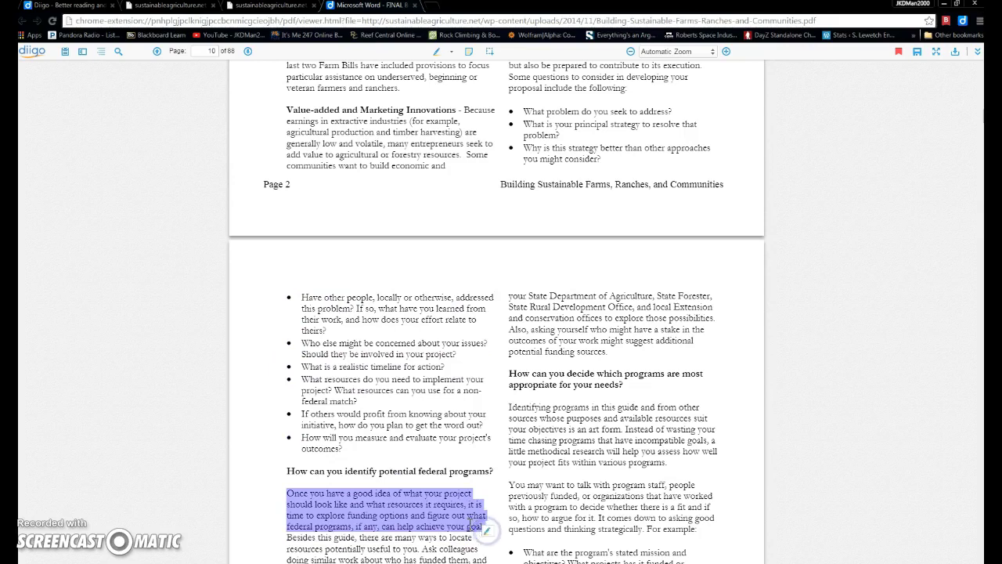
click(486, 531)
click(295, 490)
click(297, 526)
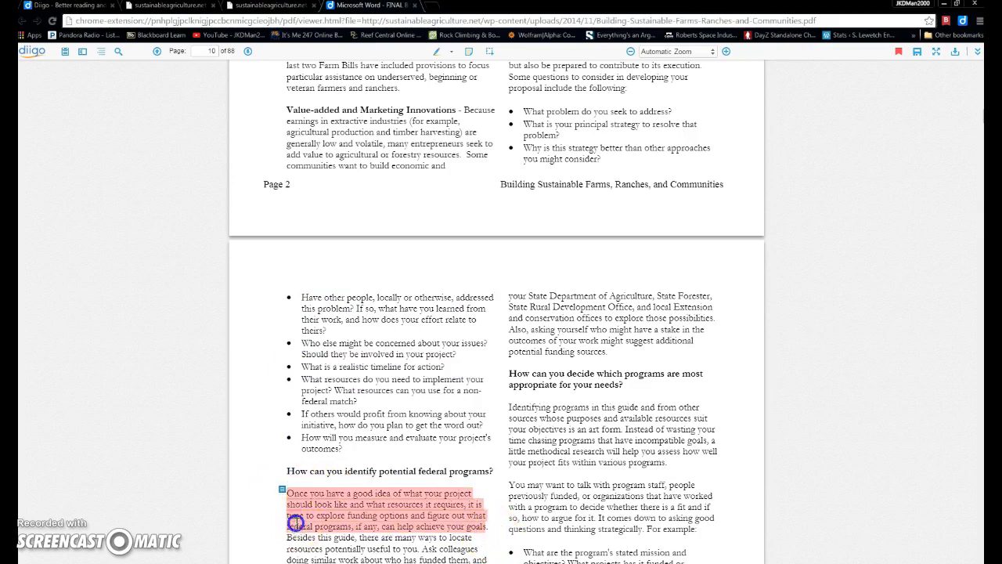
Attach a sticky note reading "this is good" to the red highlight and save it
click(282, 489)
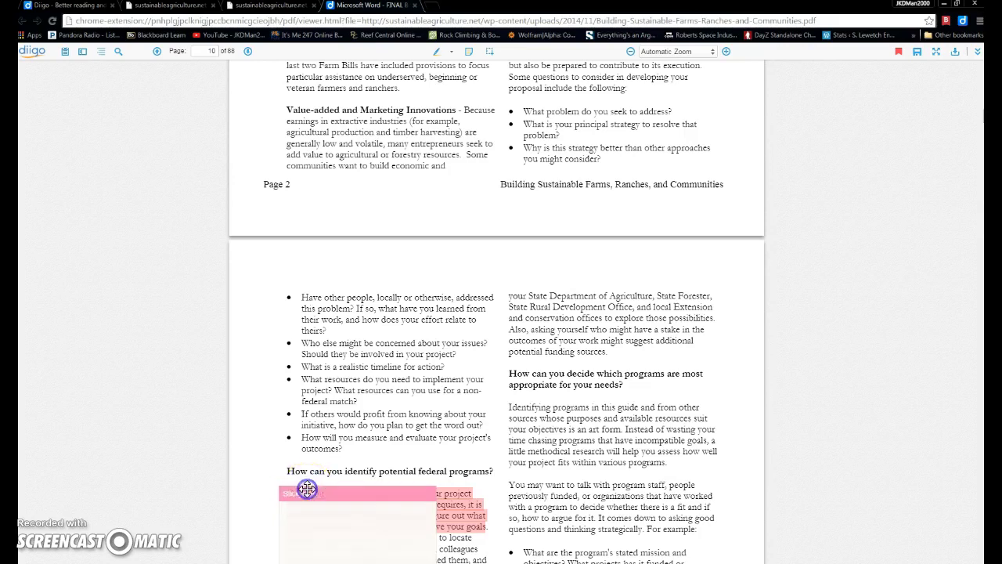
text(this is good)
scroll(564, 474, down, 1)
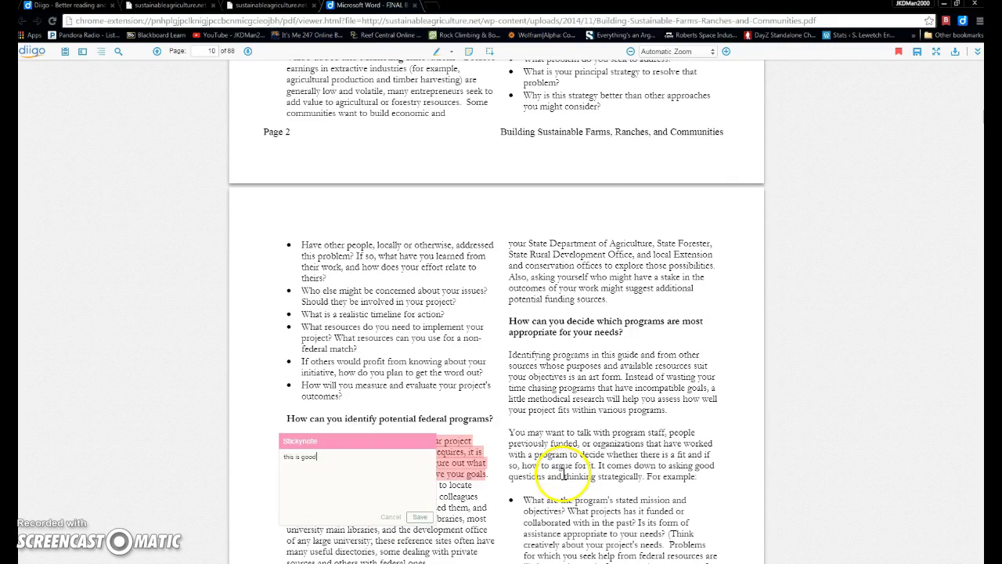
click(422, 521)
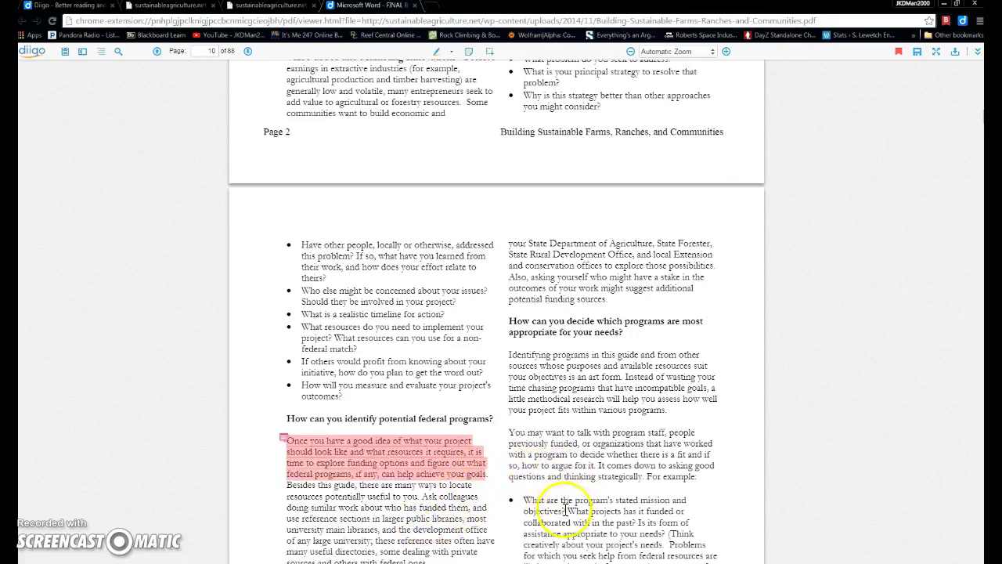
Highlight "What are the program's stated mission" through "often more than one type of" in yellow
scroll(532, 485, down, 1)
drag(523, 448, 707, 516)
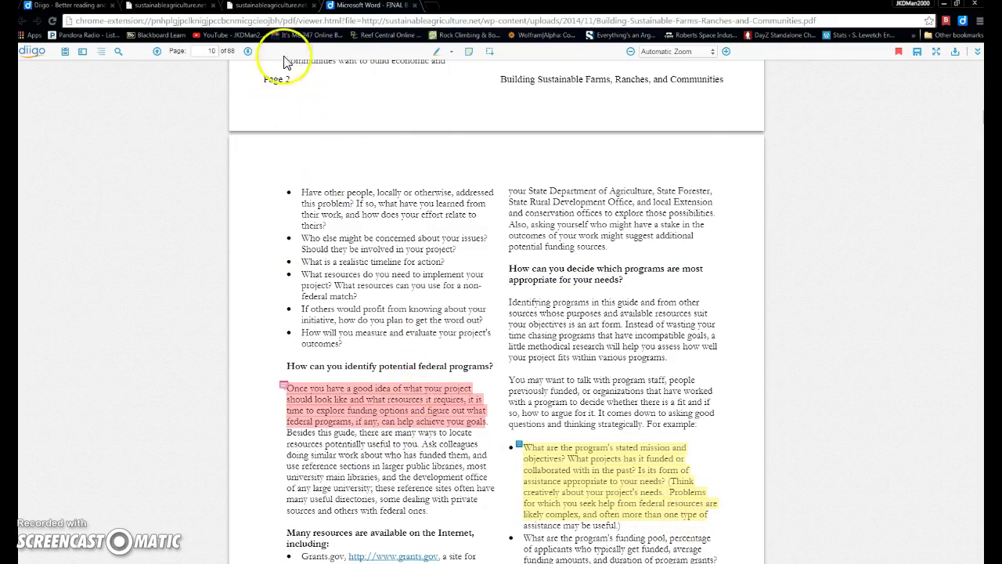
Switch to the 2015 VAPG Application Guide PDF and review its highlights on pages 3 and 4
click(266, 7)
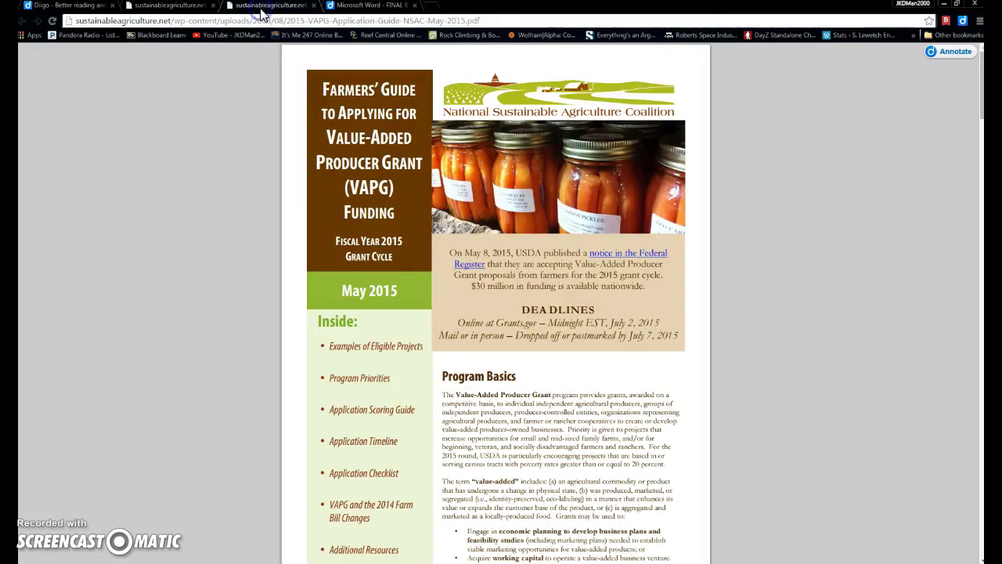
scroll(544, 431, down, 2)
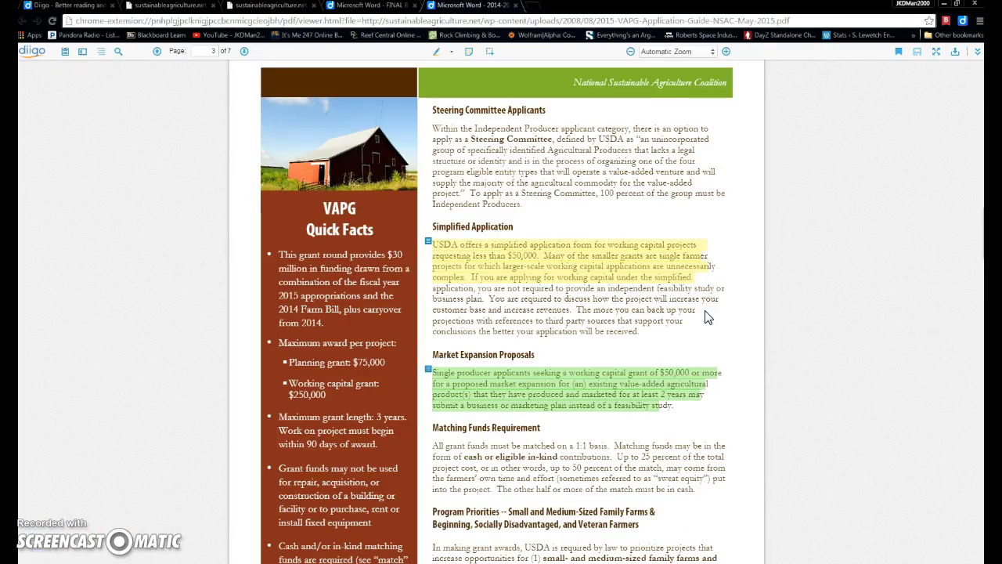
scroll(707, 317, down, 3)
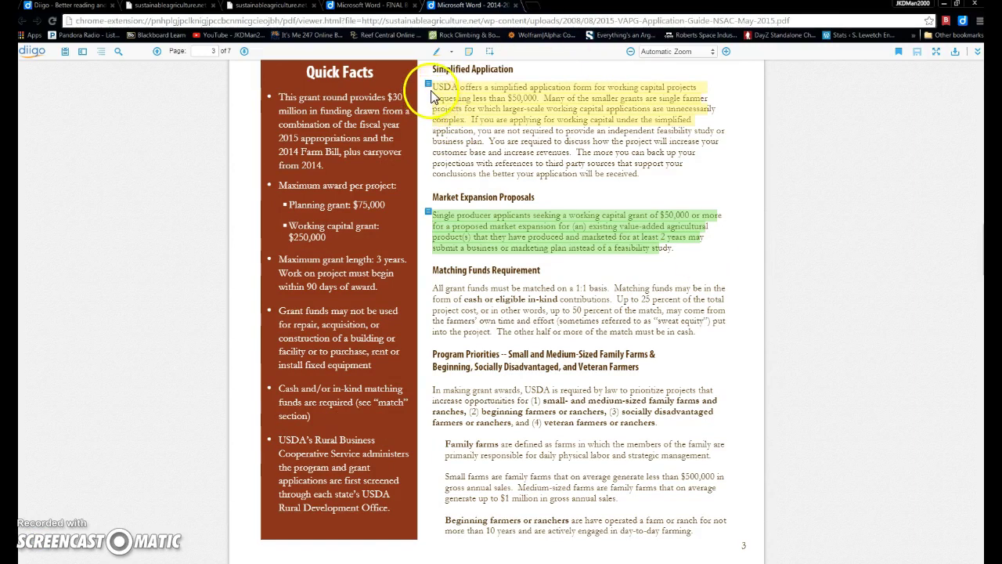
scroll(473, 150, down, 5)
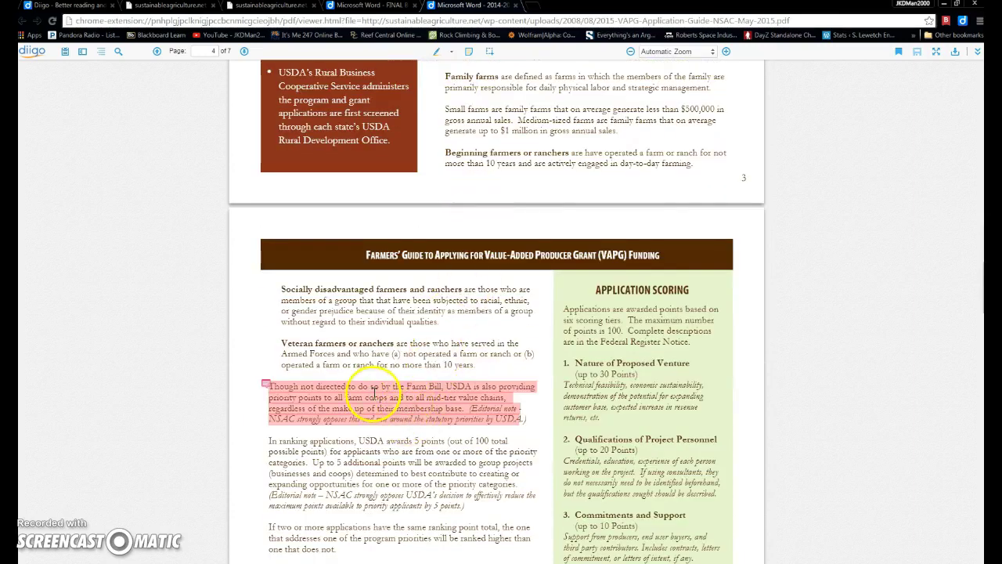
click(399, 8)
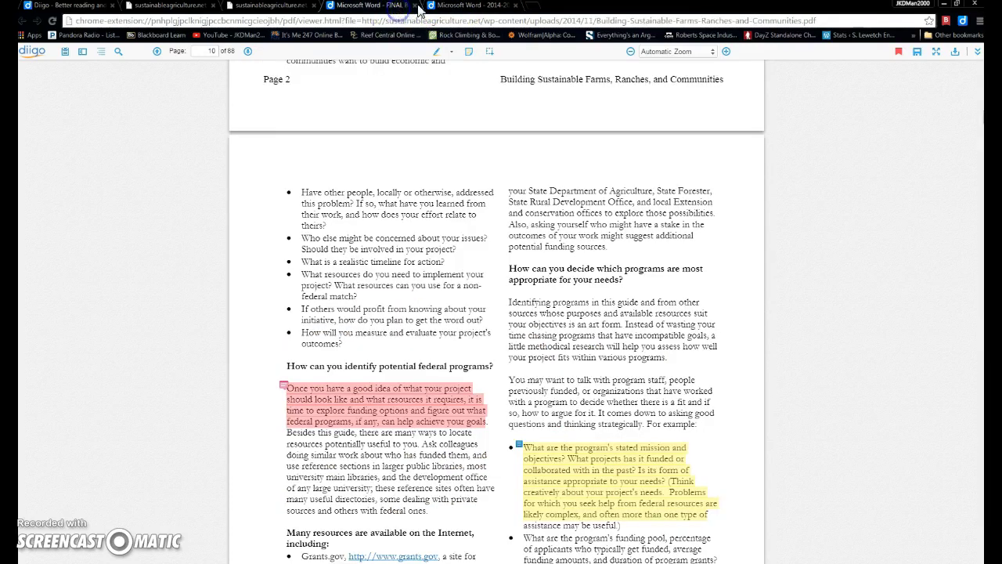
click(468, 7)
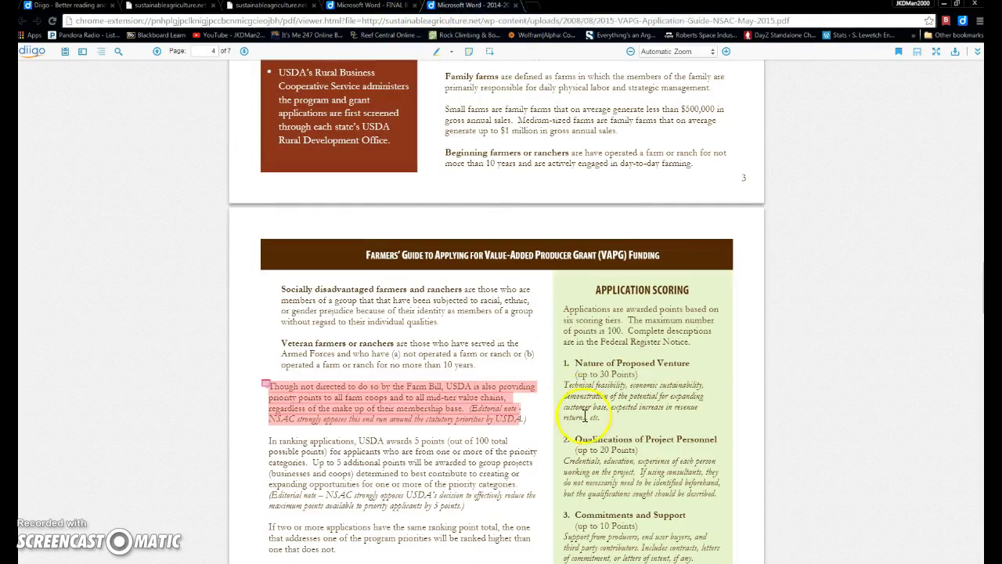
scroll(584, 417, up, 4)
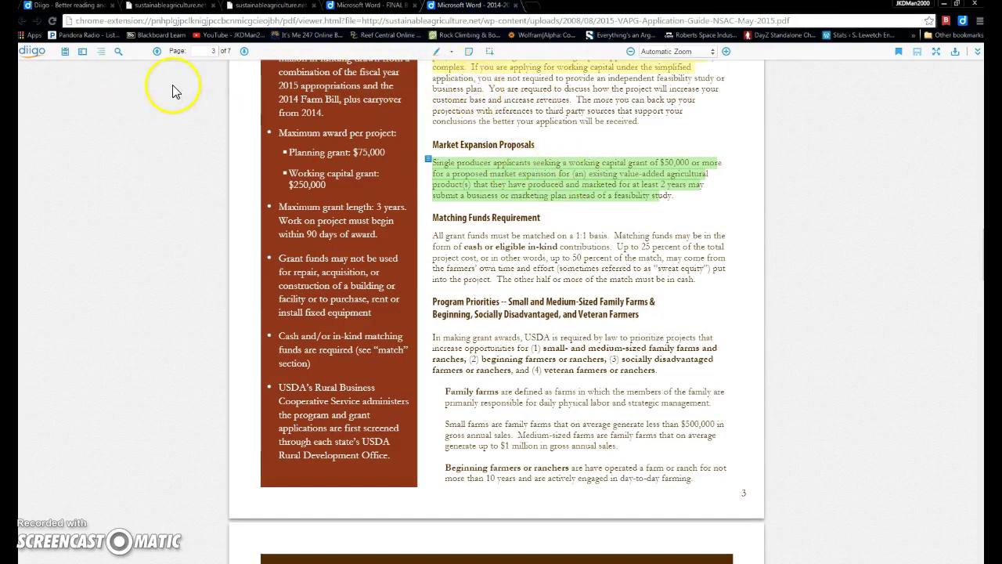
scroll(694, 212, down, 2)
scroll(722, 224, up, 2)
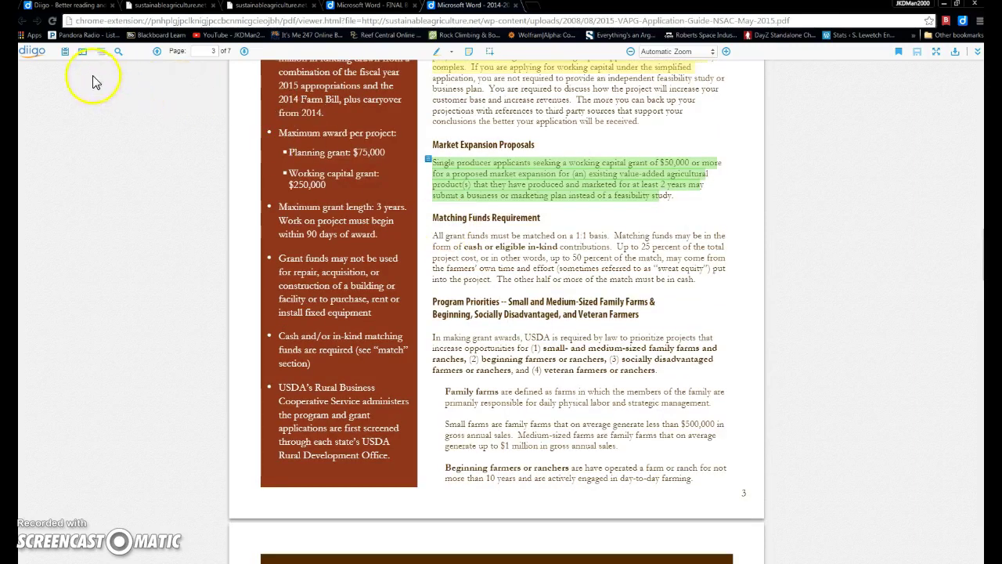
Display the Diigo annotation lists for the VAPG guide and the Building Sustainable Farms guide, and return to the VAPG guide
click(66, 52)
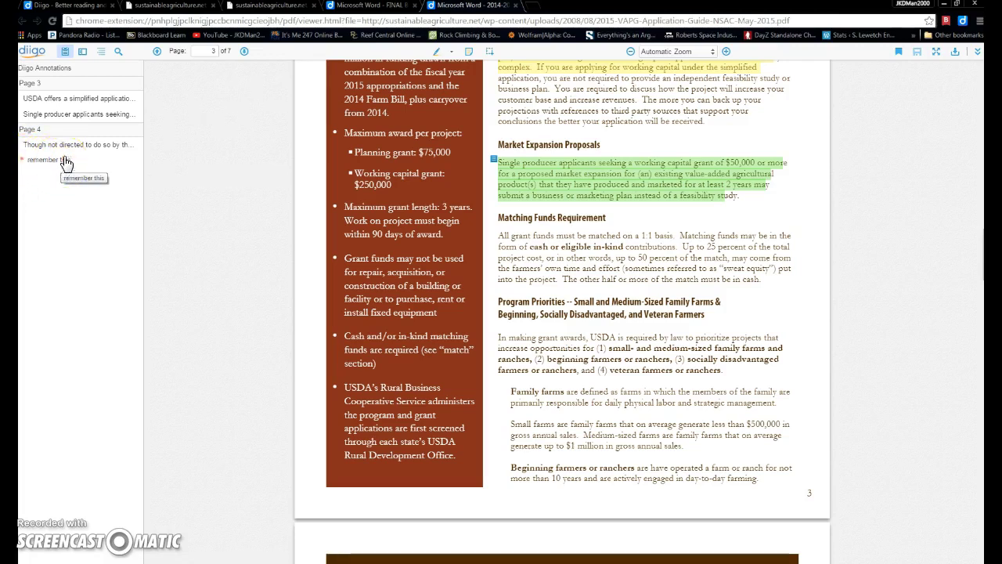
click(368, 8)
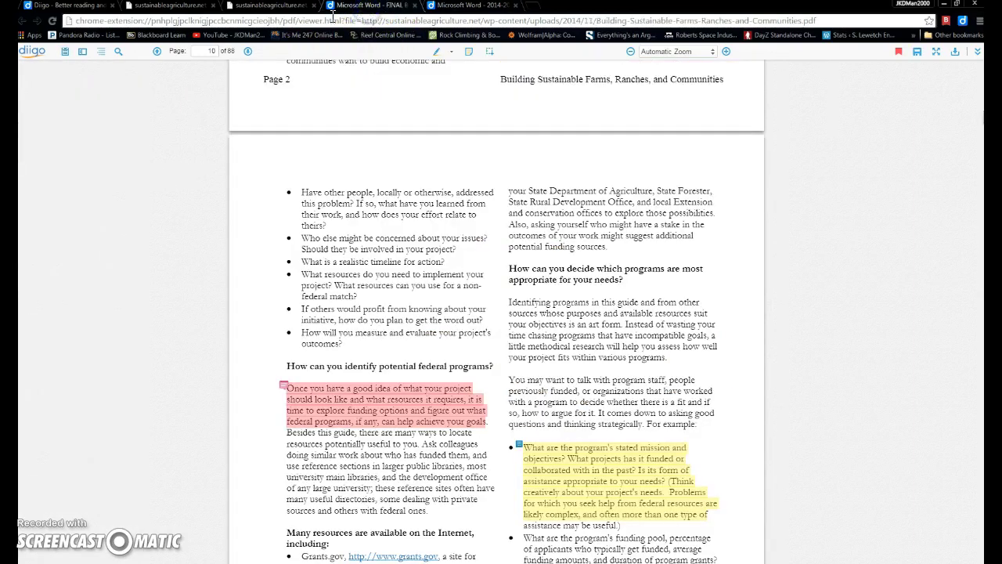
click(67, 53)
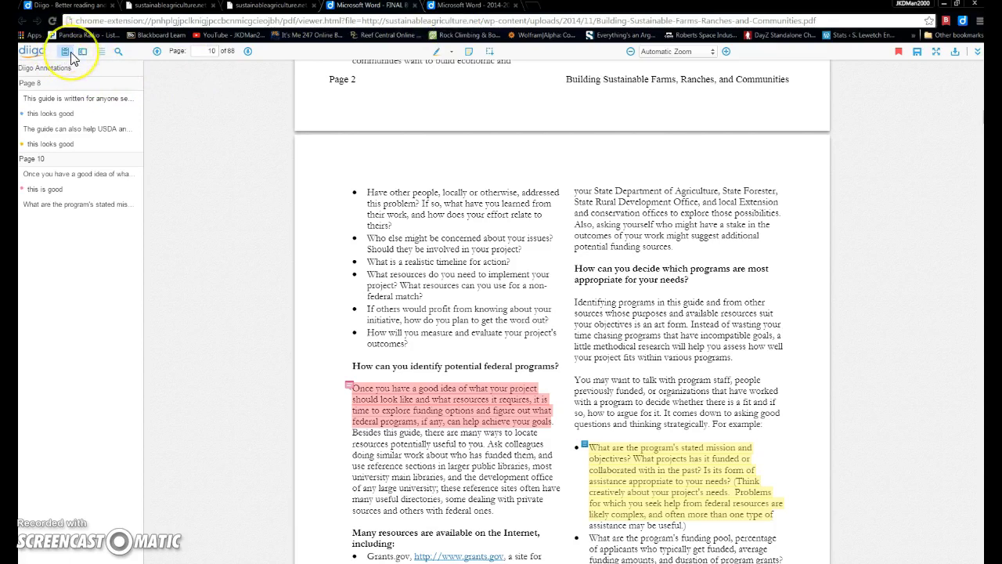
click(460, 6)
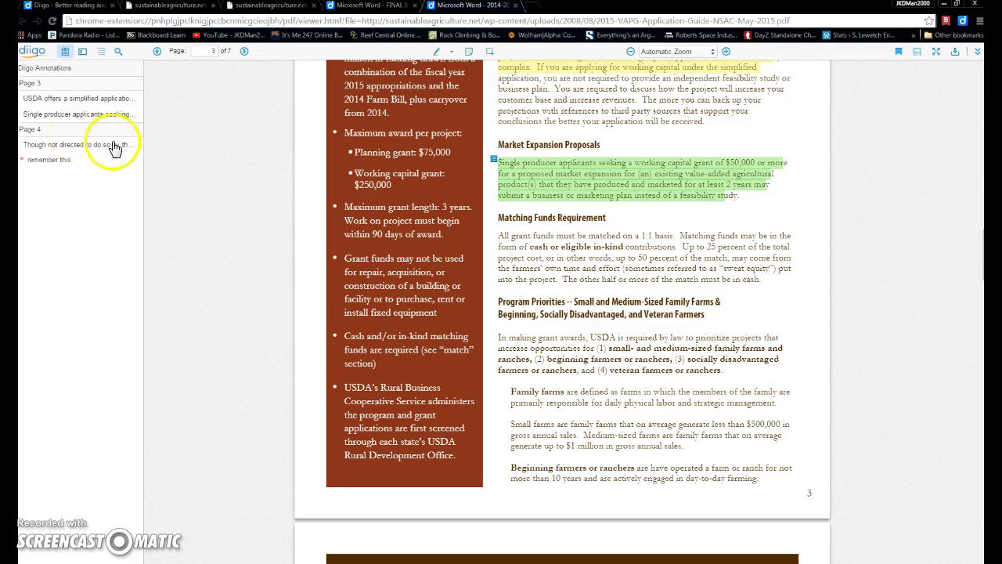
Open the Diigo library and expand the Building Sustainable PDF entry to examine all its saved annotations
click(33, 55)
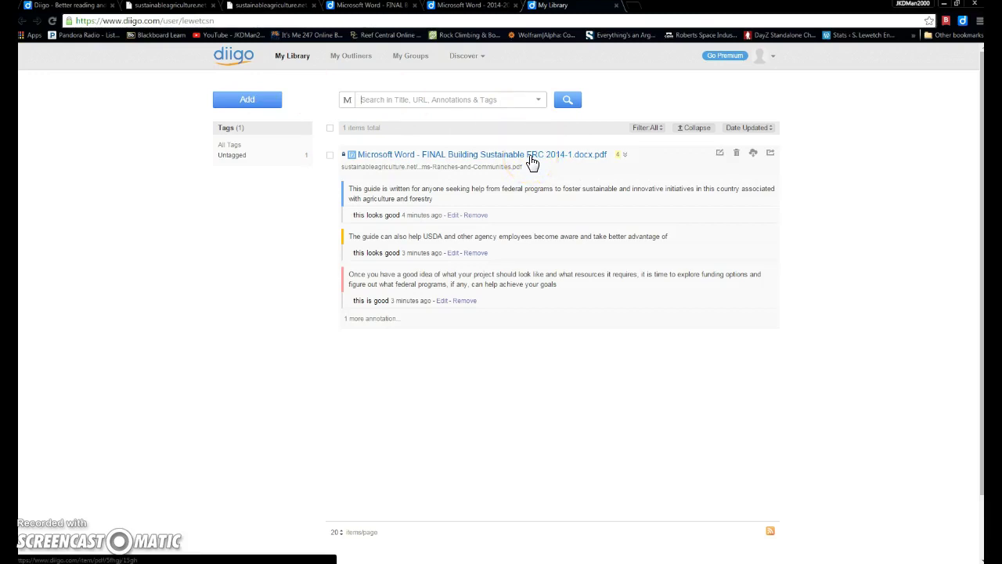
click(343, 259)
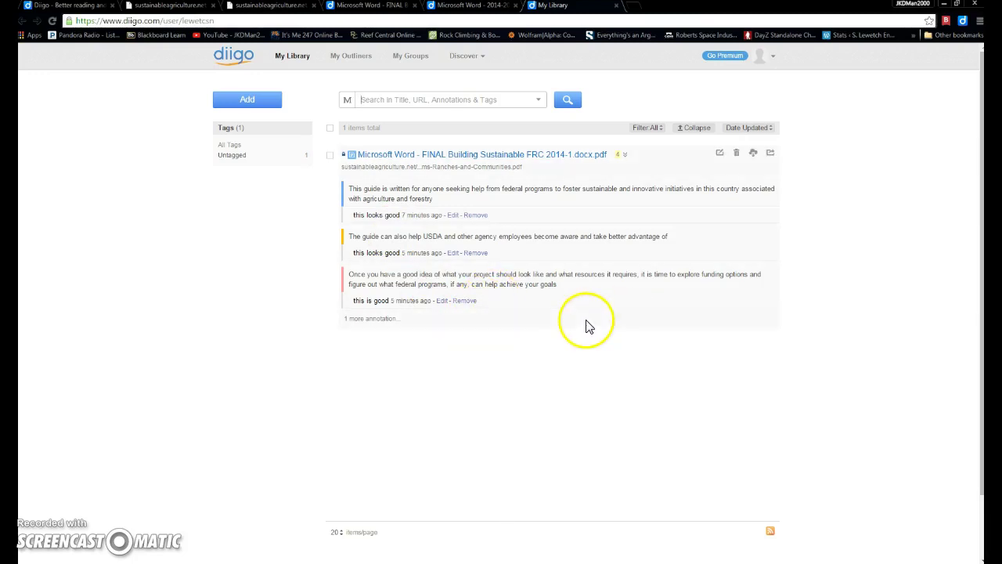
click(771, 153)
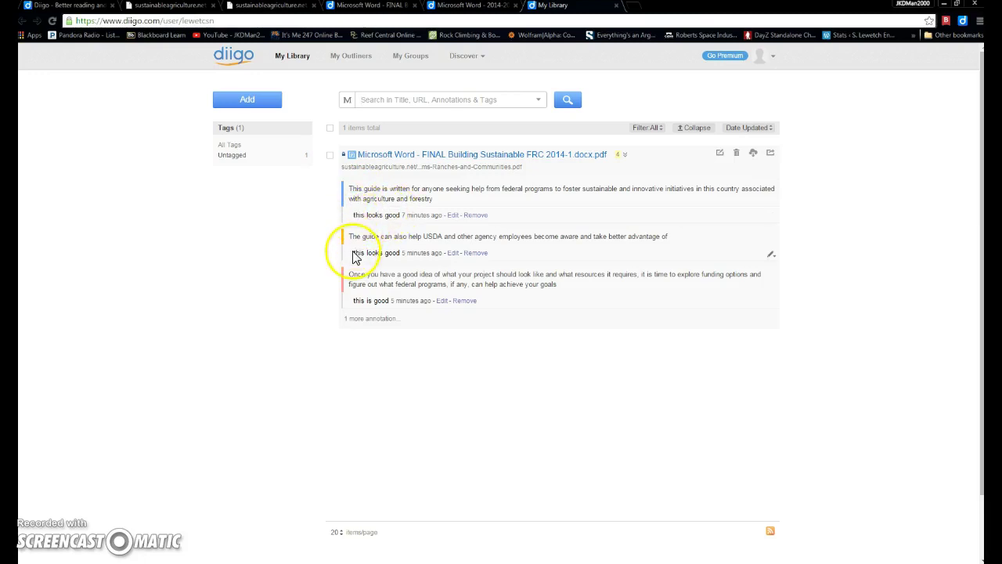
click(384, 318)
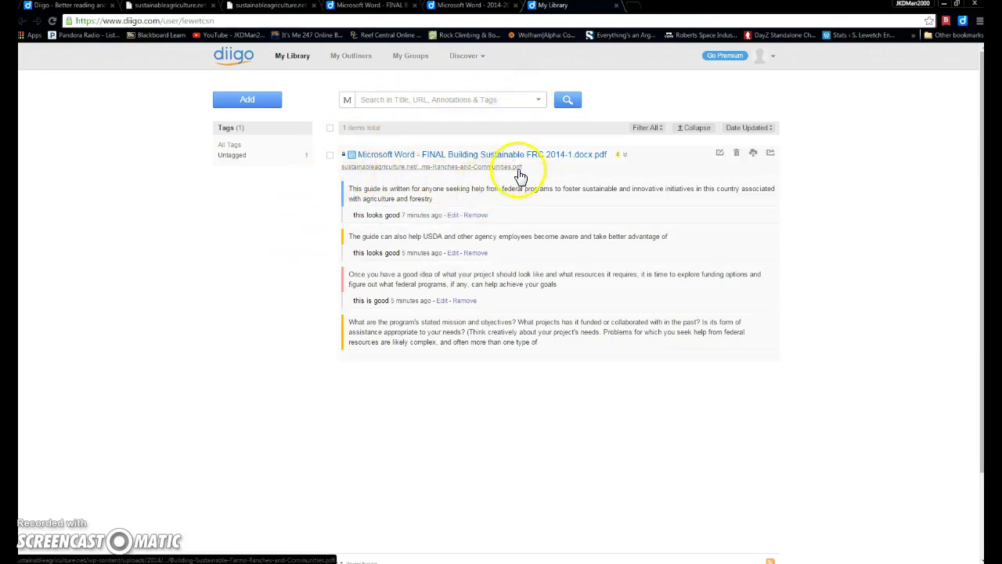
View the library's advanced search options and close them again
click(540, 100)
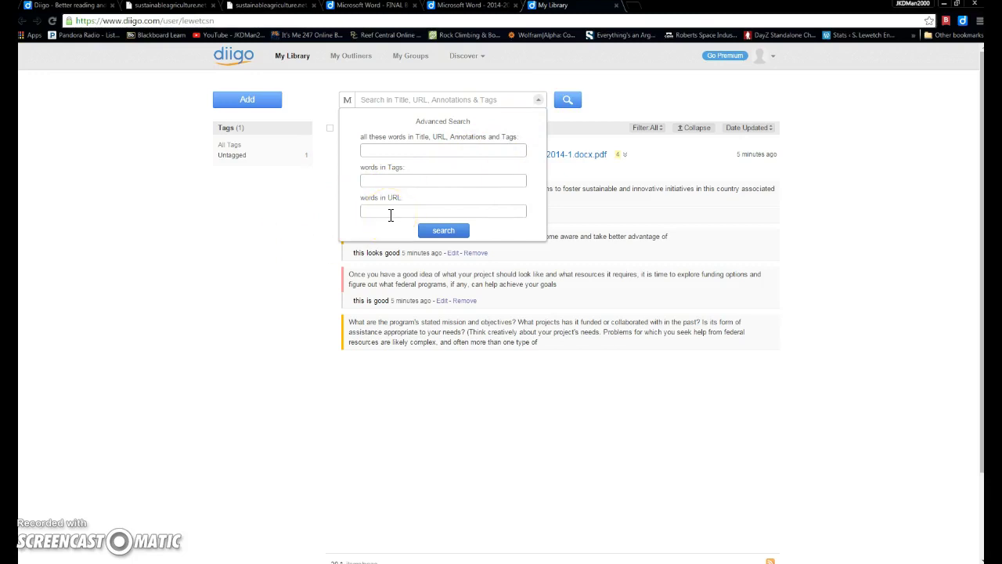
click(818, 194)
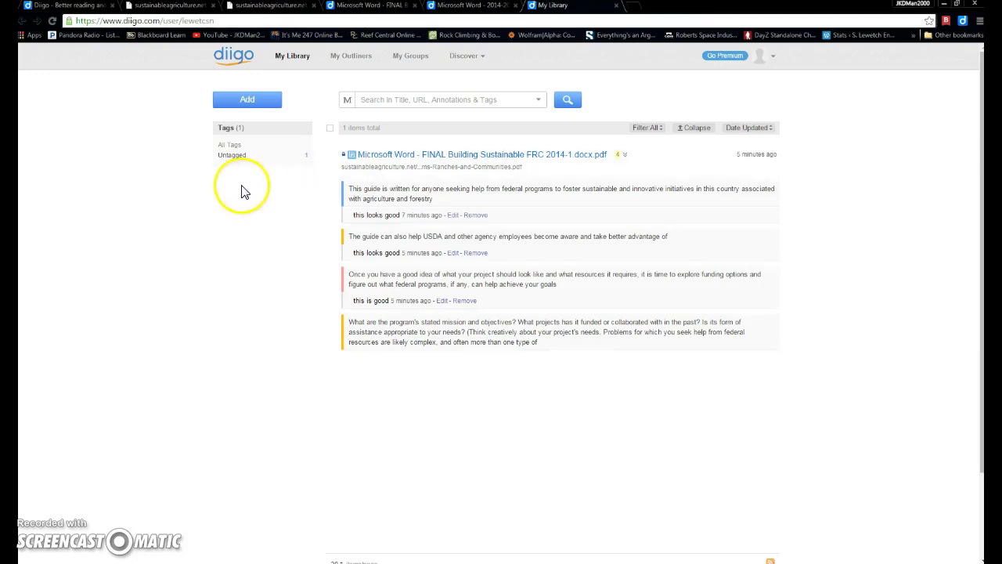
click(189, 150)
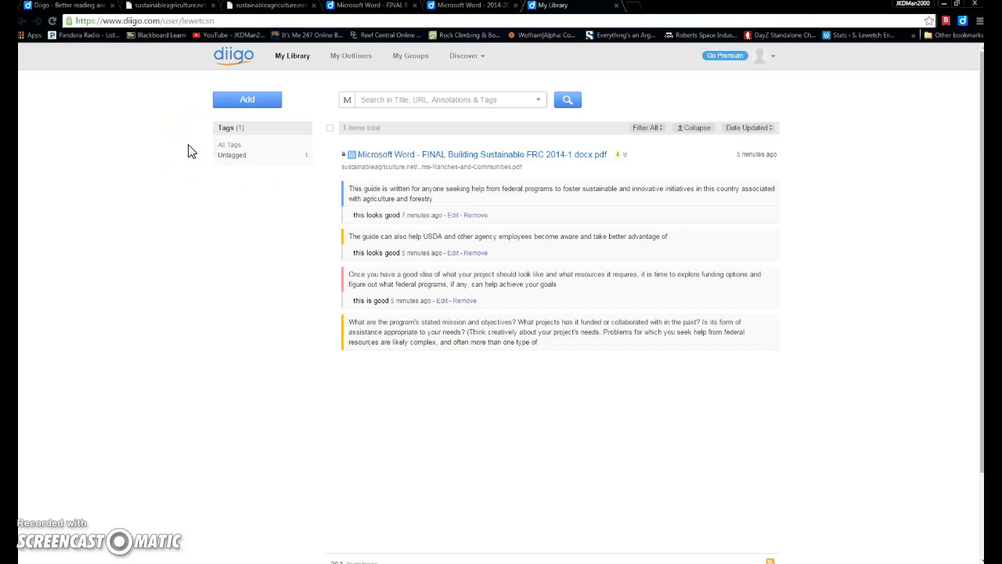
Open the outliner list and delete the "diigo demo article" and "Why and how to use Outliner" outliners
click(356, 62)
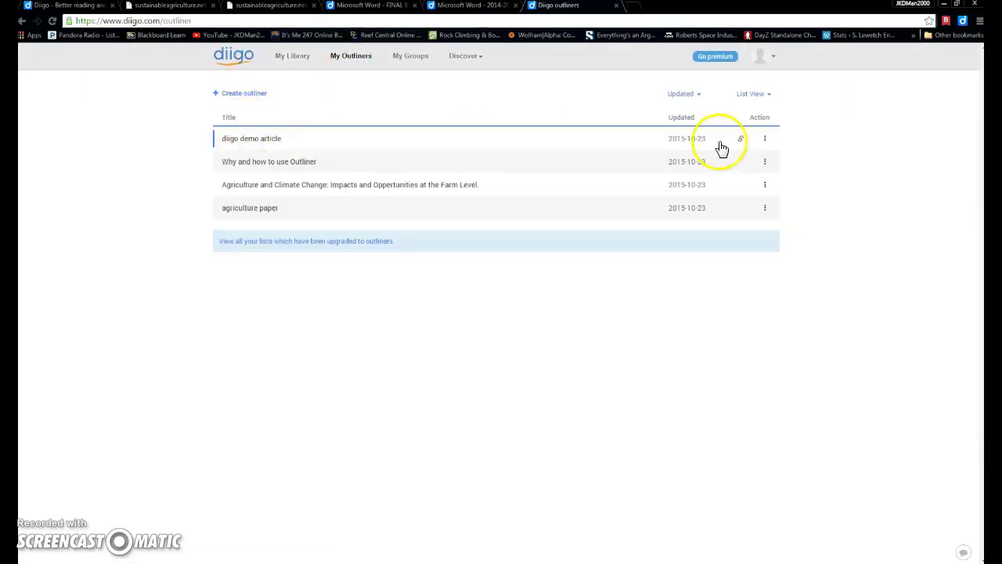
click(765, 139)
click(767, 173)
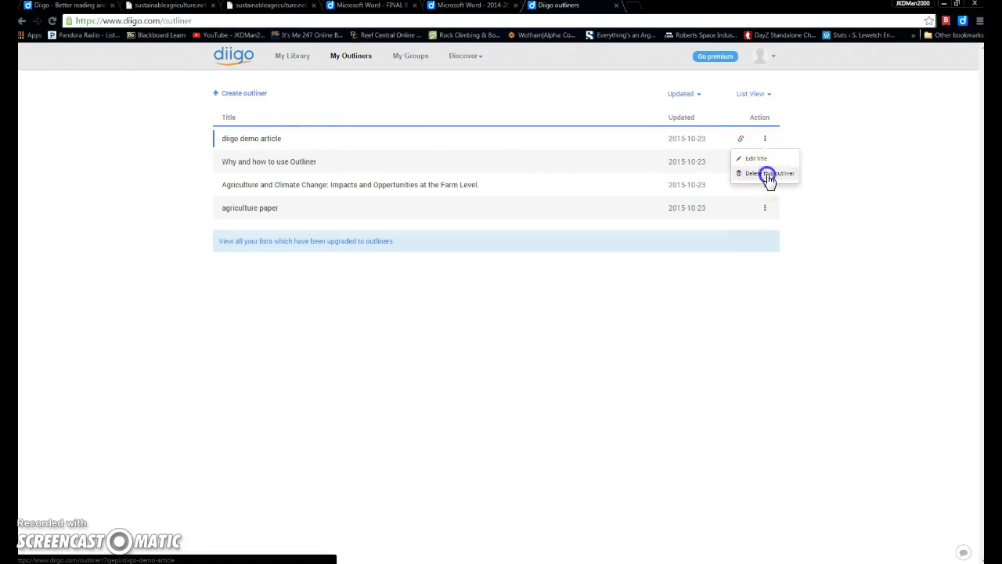
click(613, 168)
click(767, 162)
click(765, 139)
click(758, 173)
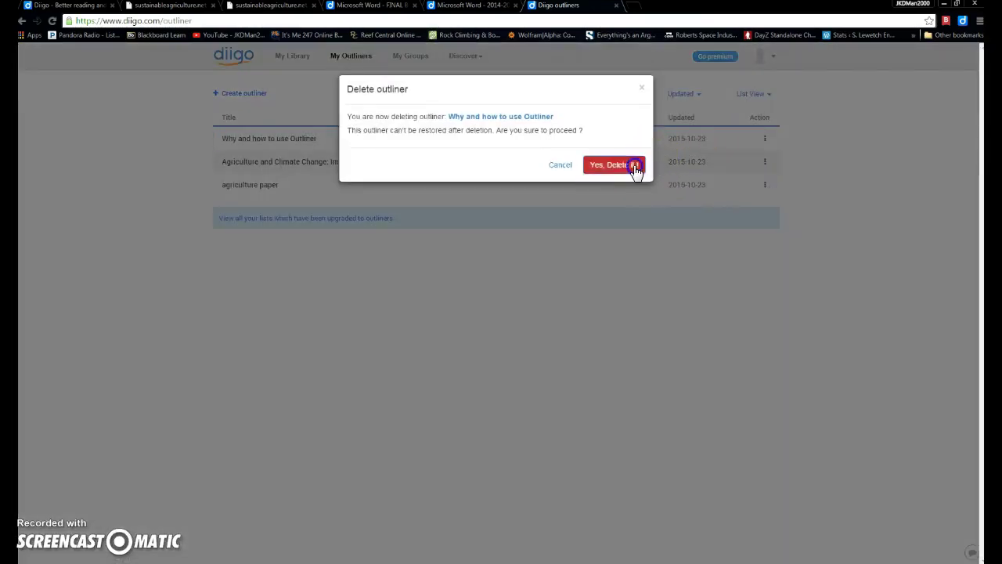
click(635, 165)
Delete the "Agriculture and Climate Change: Impacts and Opportunities at the Farm Level." and "agriculture paper" outliners
click(765, 139)
click(740, 174)
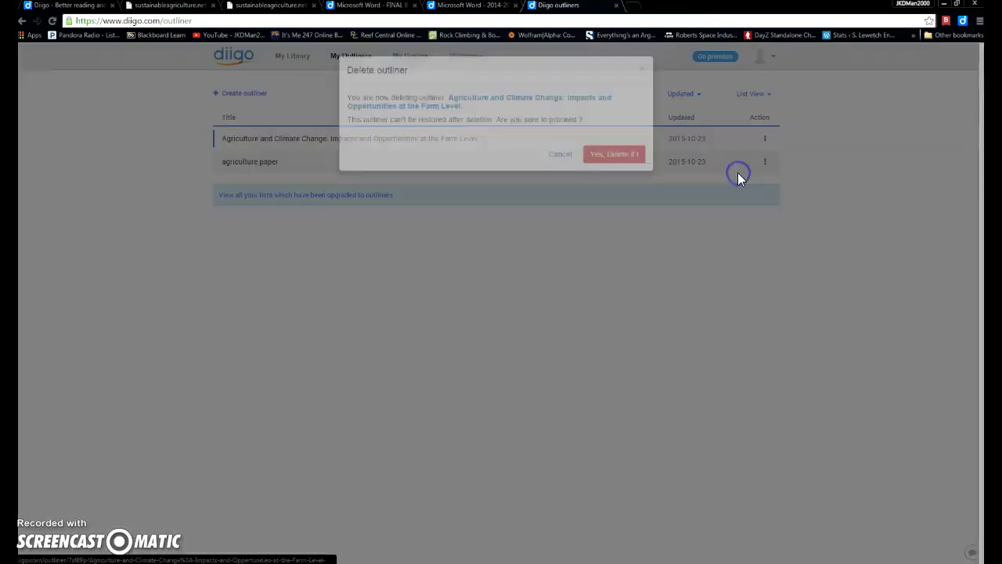
click(633, 174)
click(765, 138)
click(743, 173)
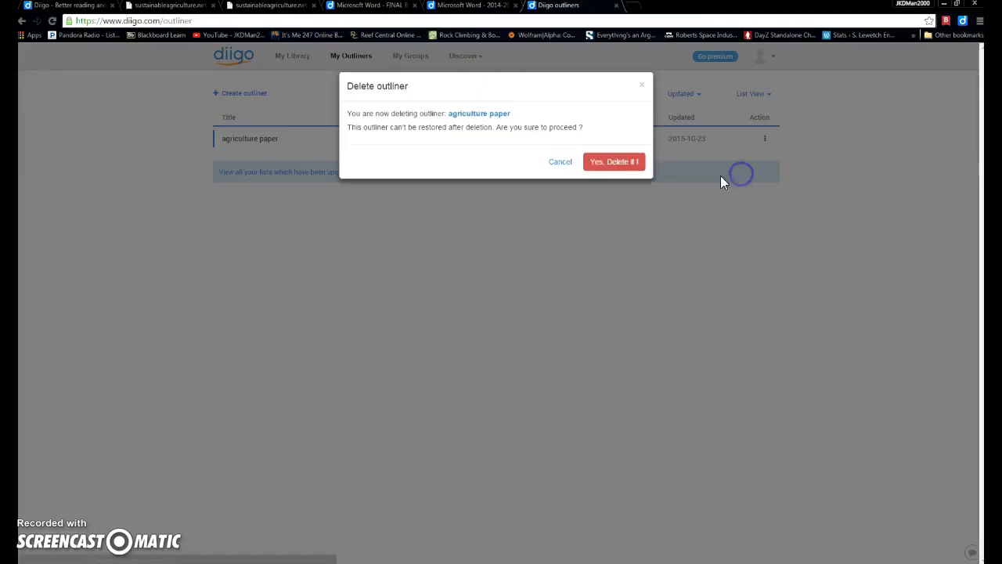
click(630, 167)
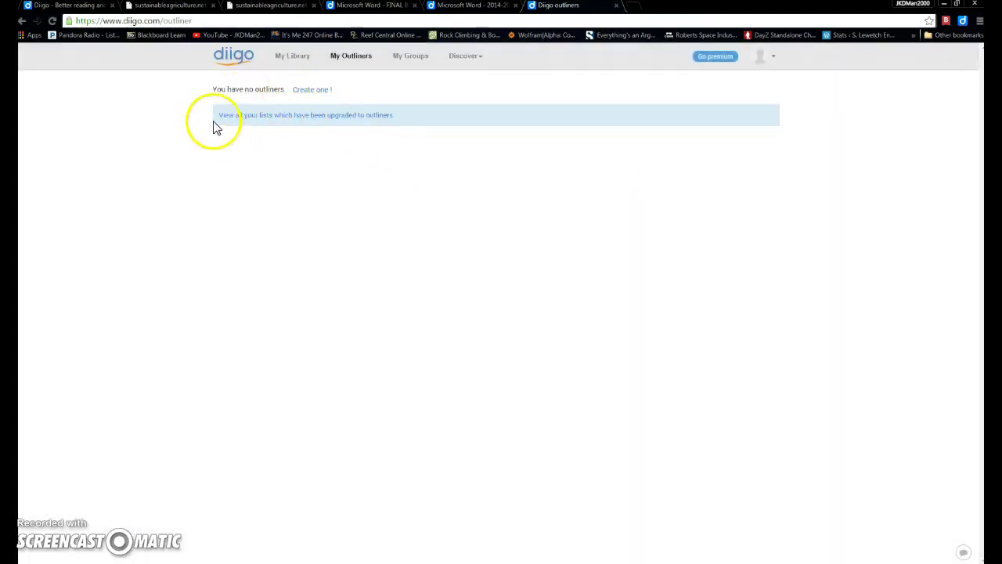
Create a new outliner titled "sustainable agriculture"
click(321, 96)
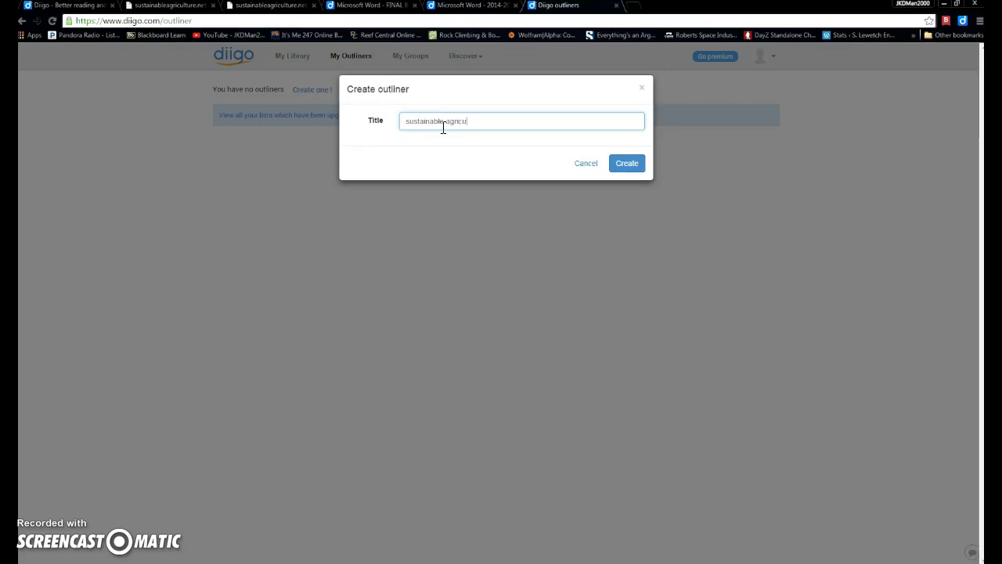
click(624, 164)
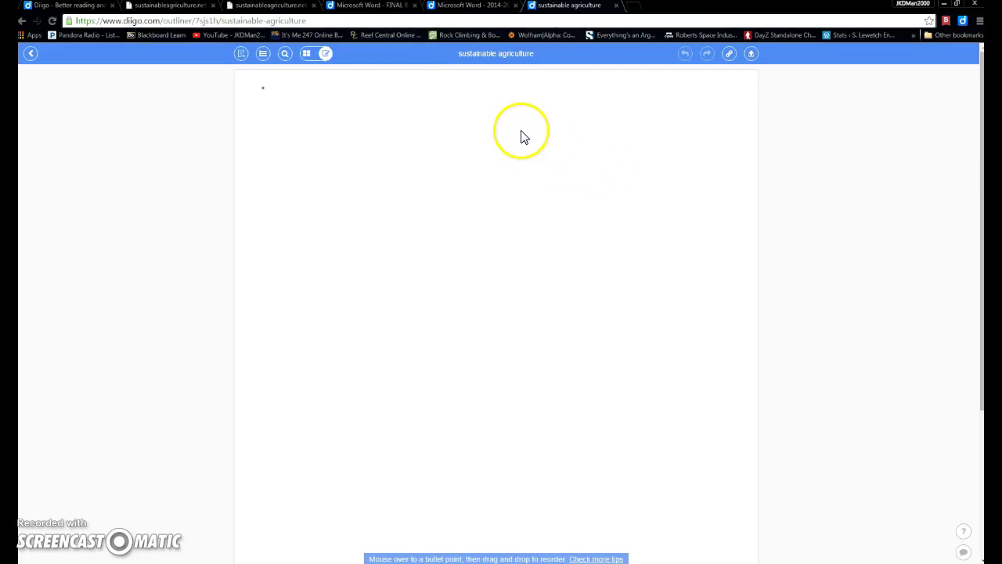
Insert the "Microsoft Word - FINAL Building Sustainable FRC 2014-1.docx.pdf" item from the library into the sustainable agriculture outliner
click(239, 58)
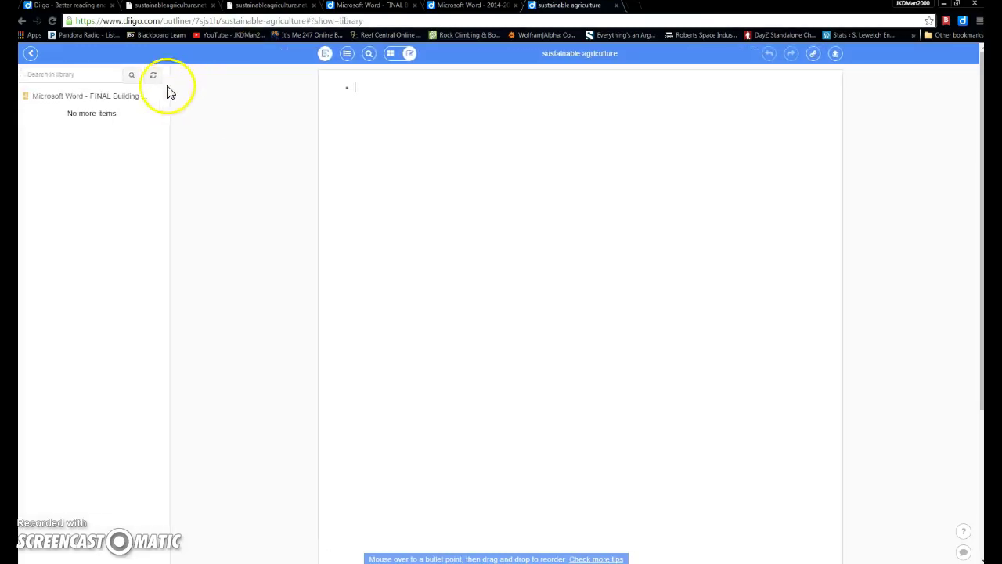
click(102, 99)
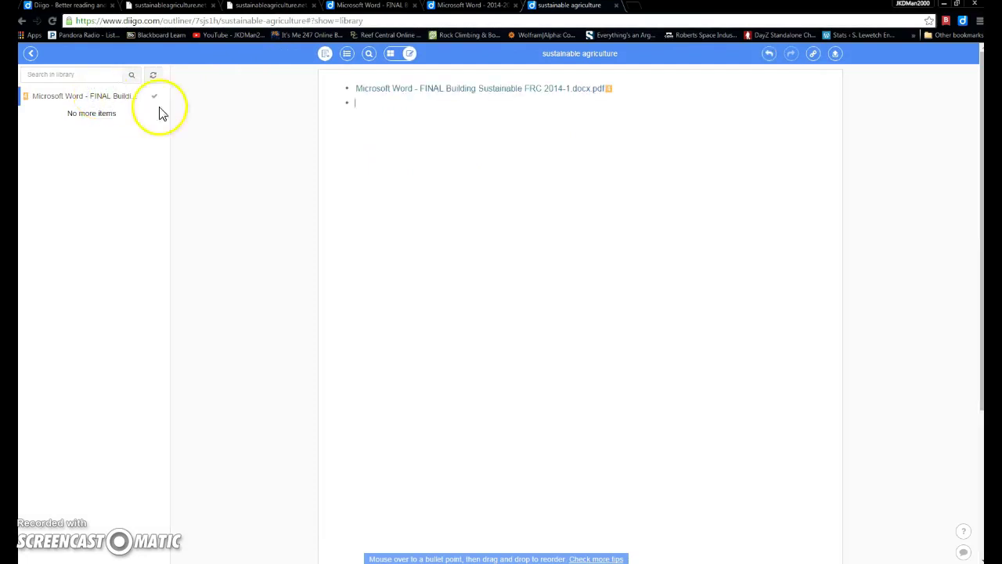
triple_click(366, 92)
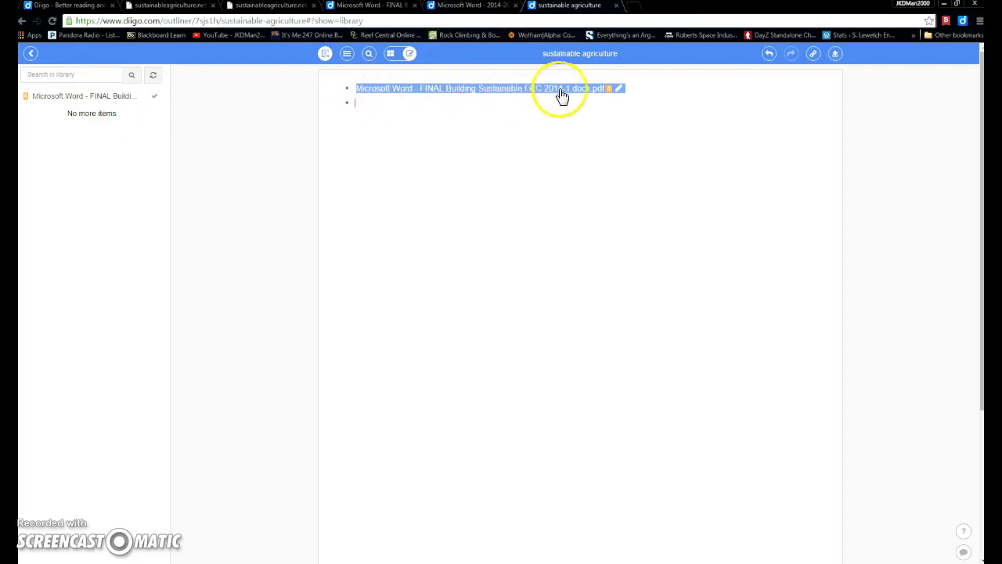
Display the inserted PDF's annotations and convert all of them into sub-items beneath its outline entry
click(609, 91)
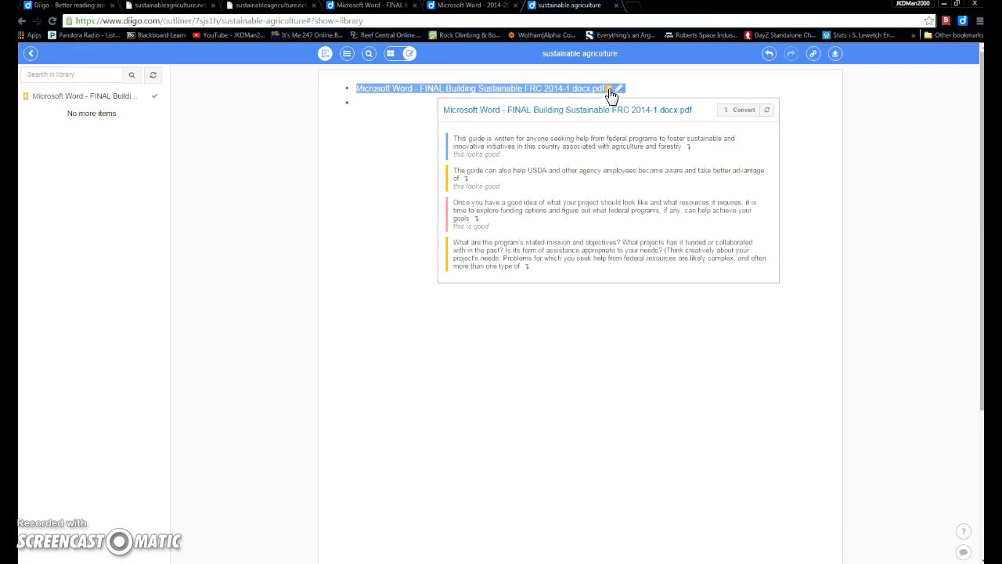
click(600, 126)
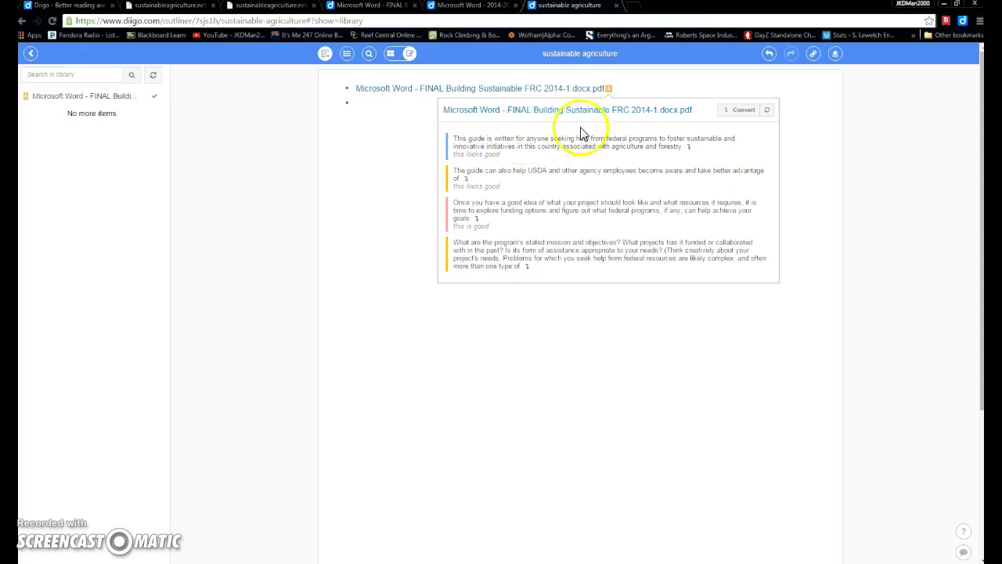
click(743, 111)
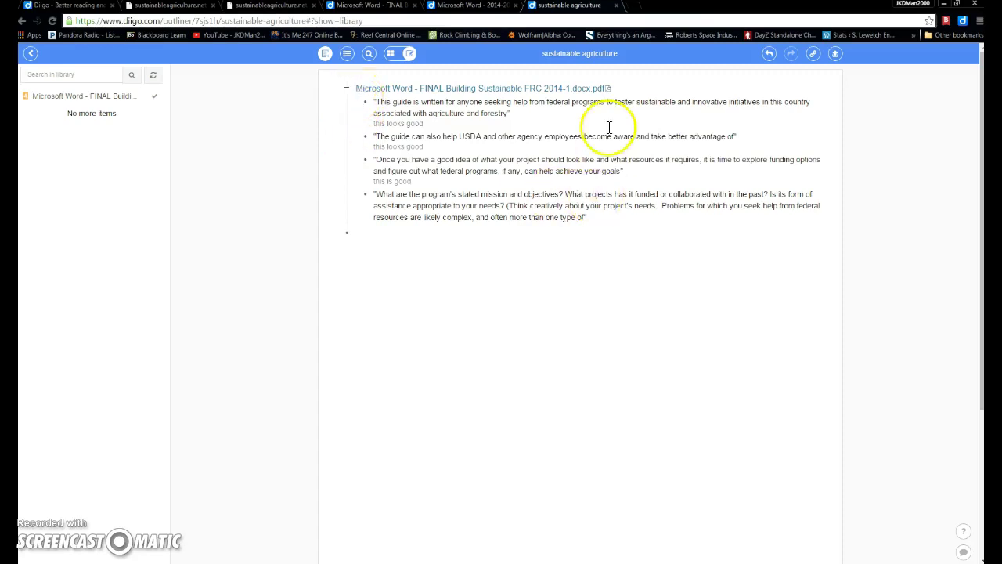
Show the list of outliners, and move the "This guide is written for anyone" quote to the top level with the USDA quote nested beneath it
click(349, 56)
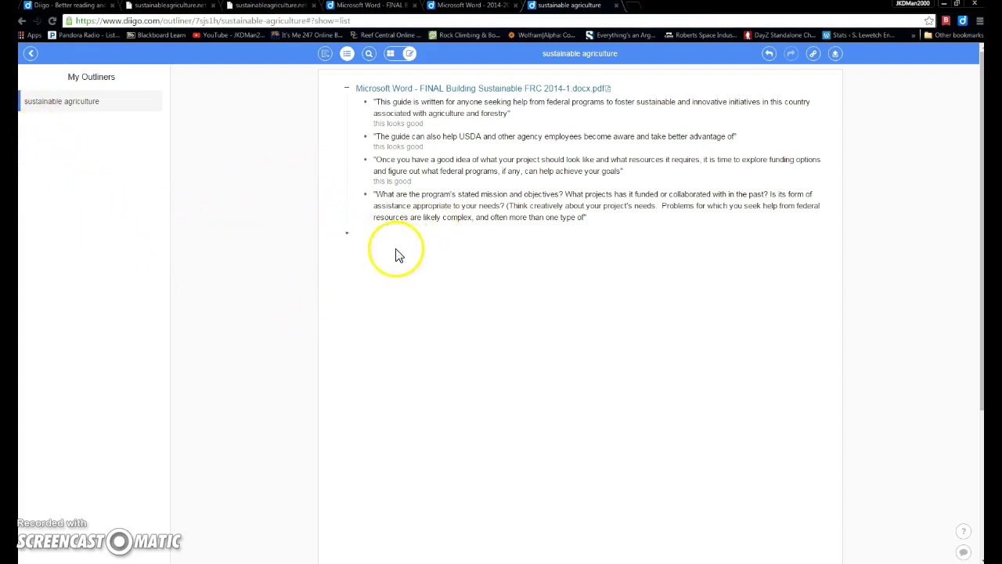
drag(365, 106, 342, 80)
click(357, 148)
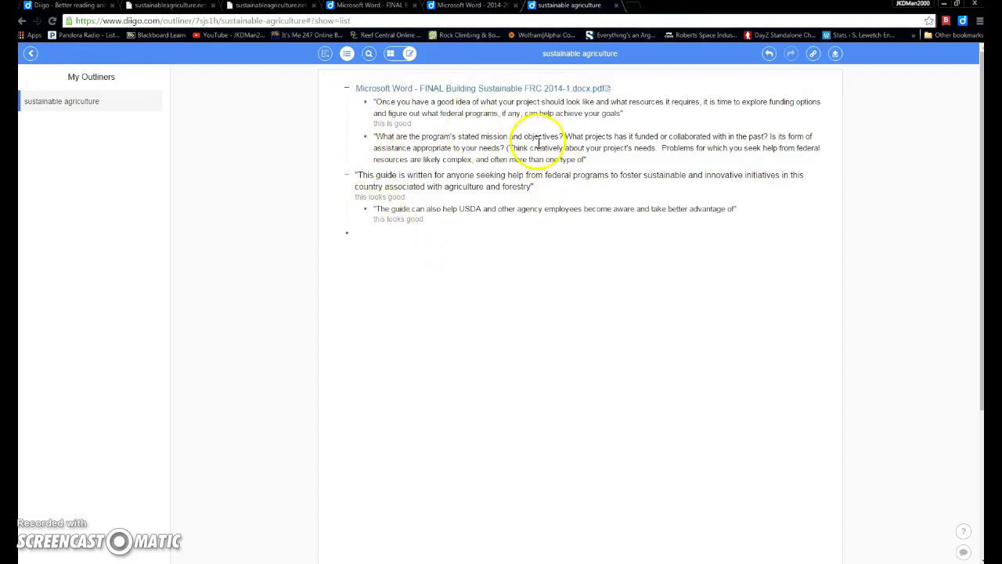
click(837, 55)
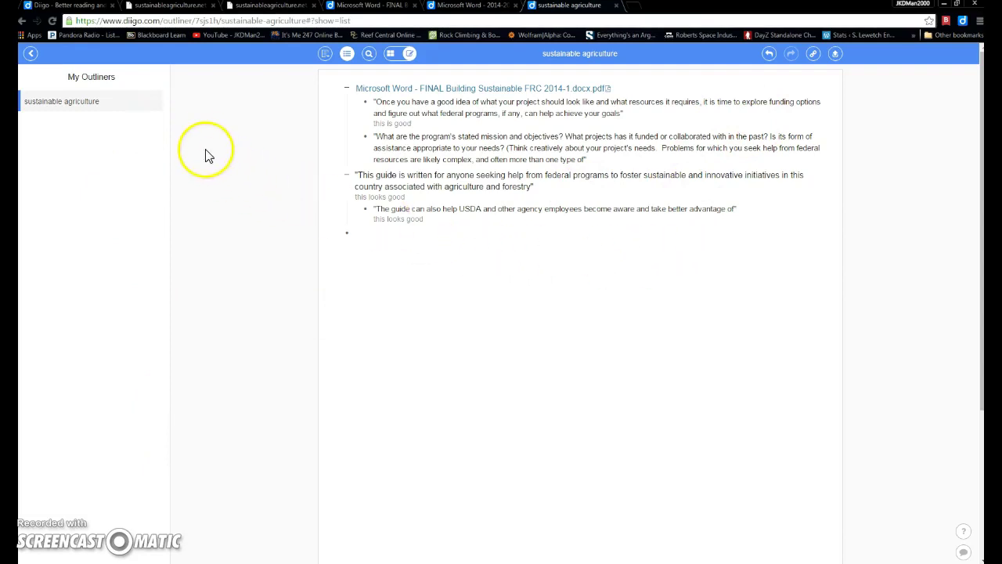
Leave the outliner and open the Diigo community's hot bookmarks
click(32, 54)
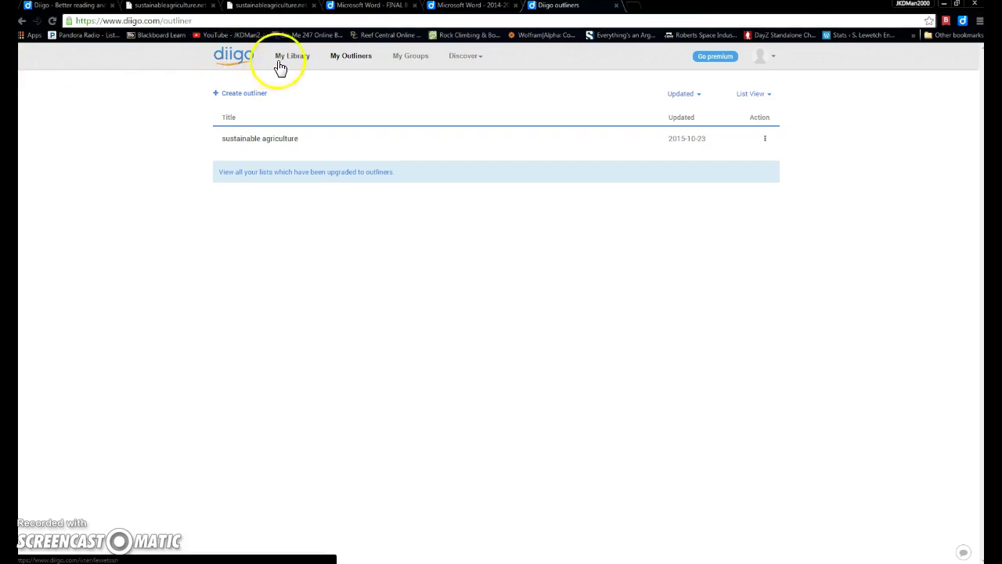
mouse_move(447, 57)
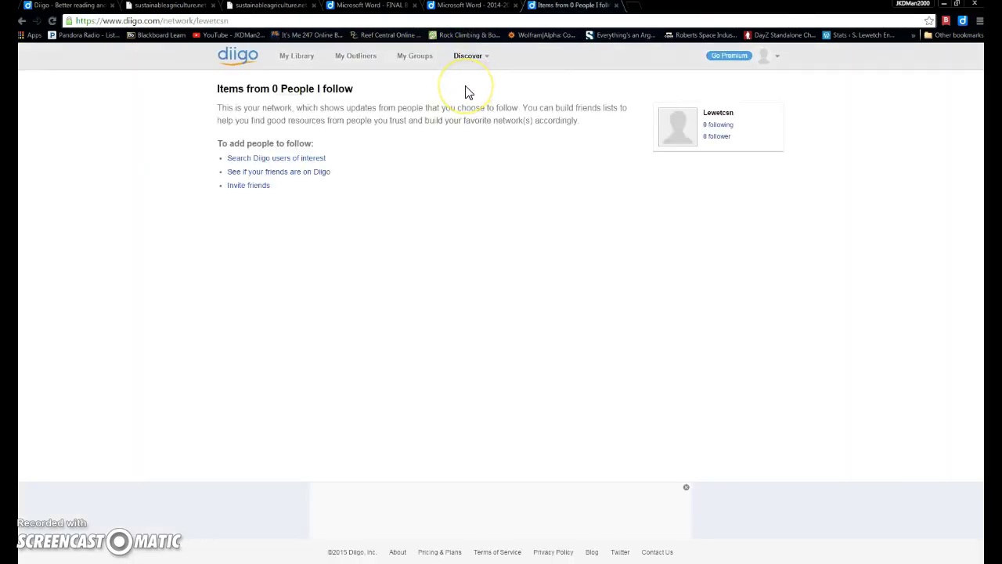
click(471, 57)
click(476, 78)
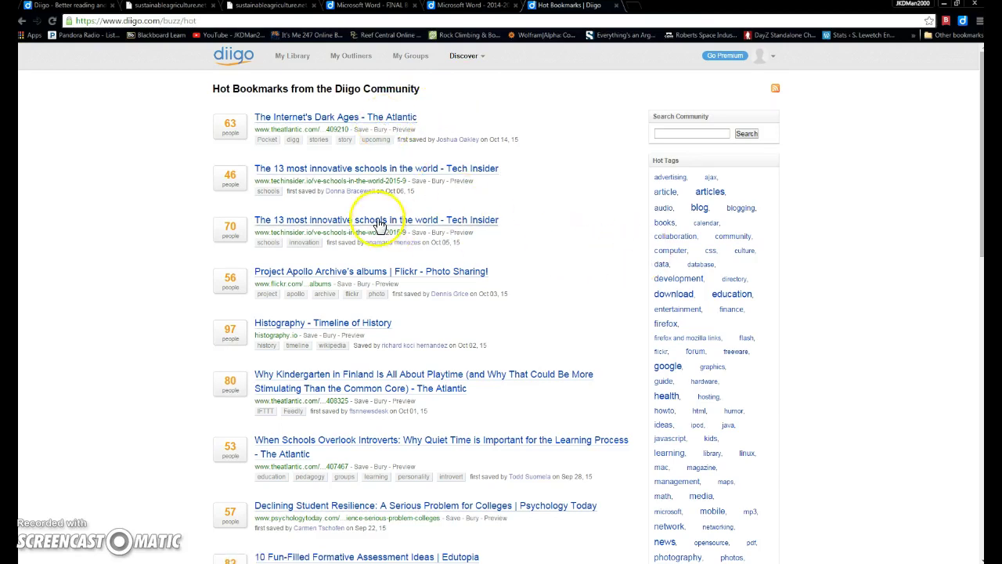
Browse the community's hot bookmarks, their save counts and the hot tags
scroll(400, 227, down, 2)
scroll(739, 274, down, 1)
scroll(736, 274, up, 1)
scroll(720, 267, up, 2)
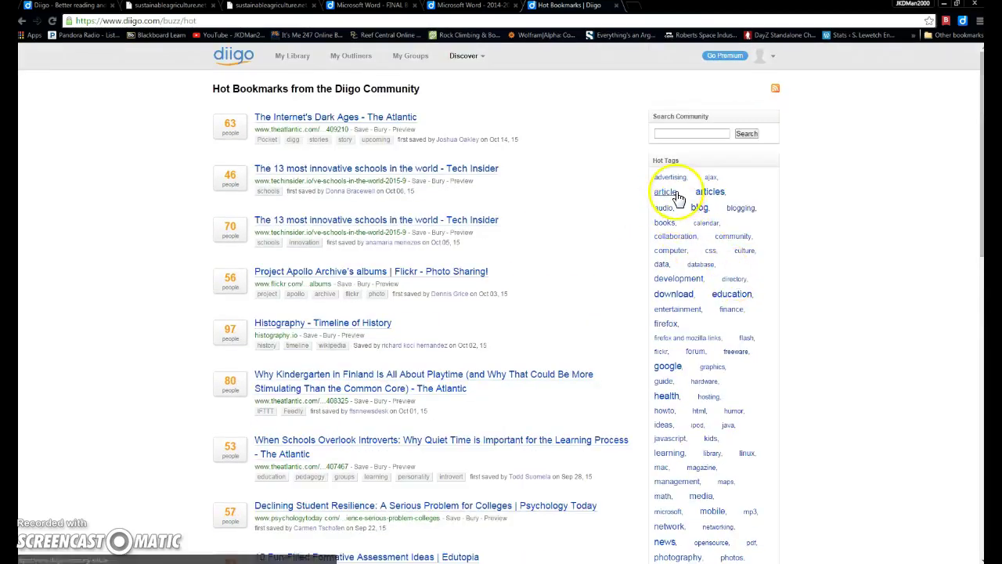
scroll(681, 207, down, 1)
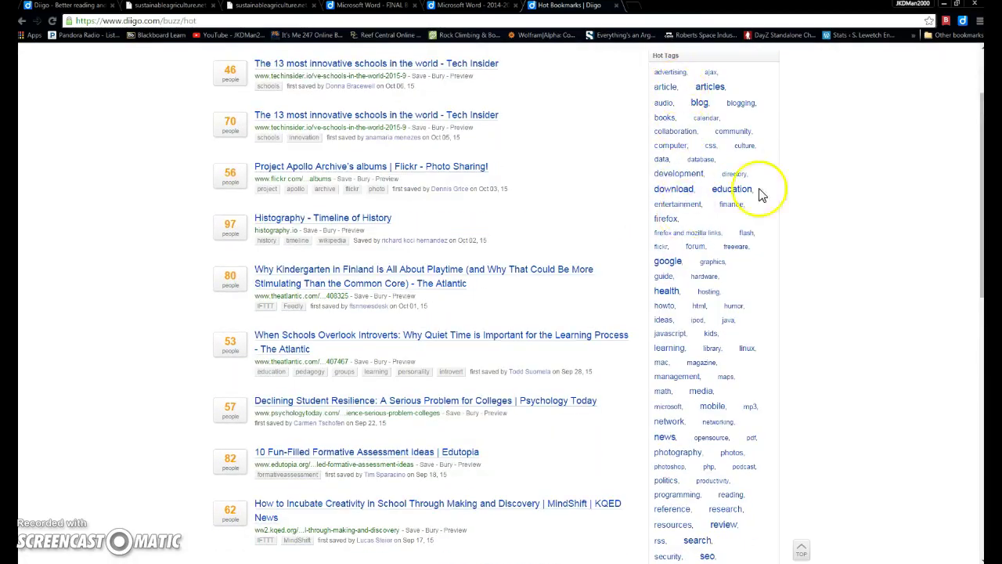
scroll(710, 365, down, 1)
scroll(704, 400, up, 3)
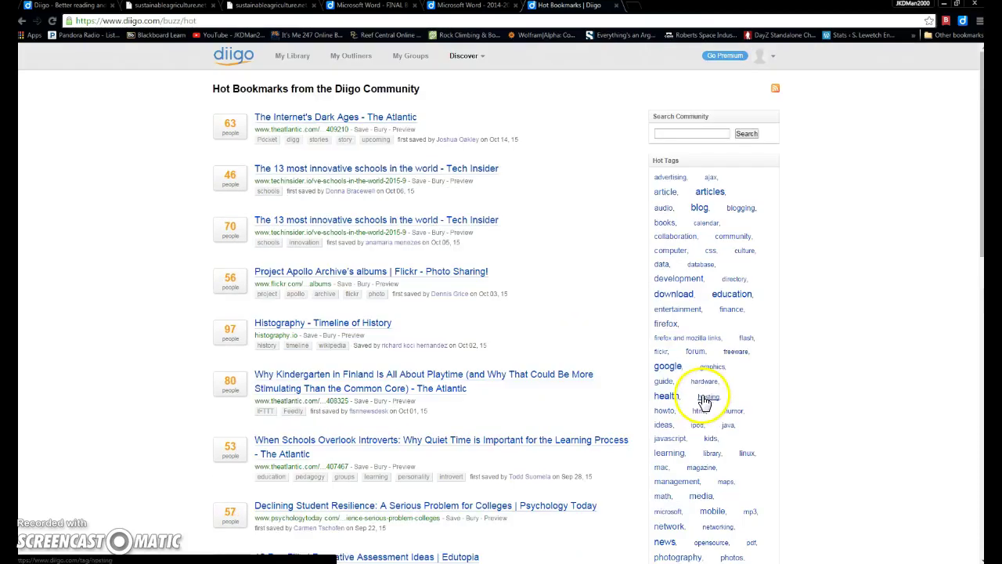
click(231, 130)
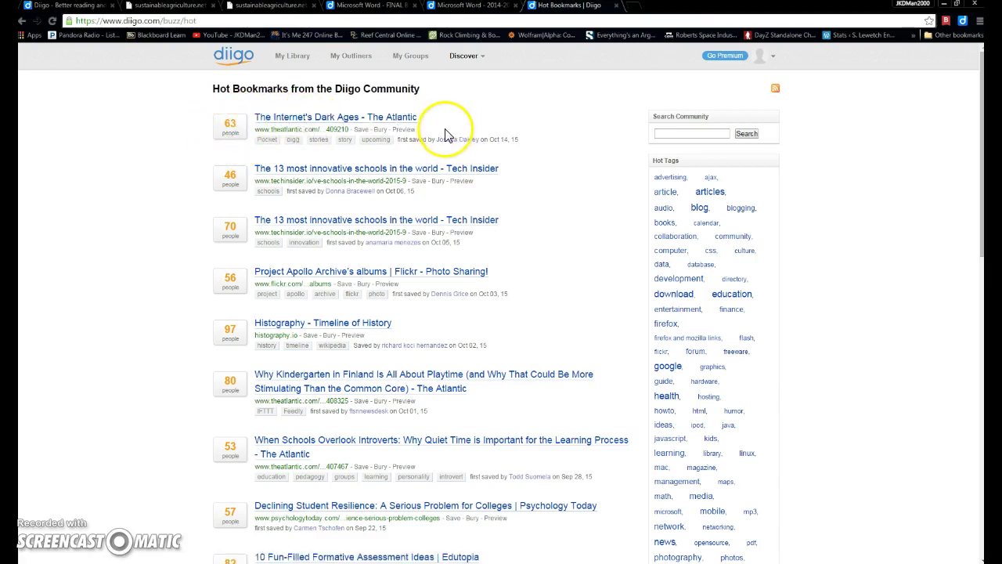
Open "The Internet's Dark Ages - The Atlantic", highlight its first paragraph and attach the sticky note "this is useful info"
click(397, 122)
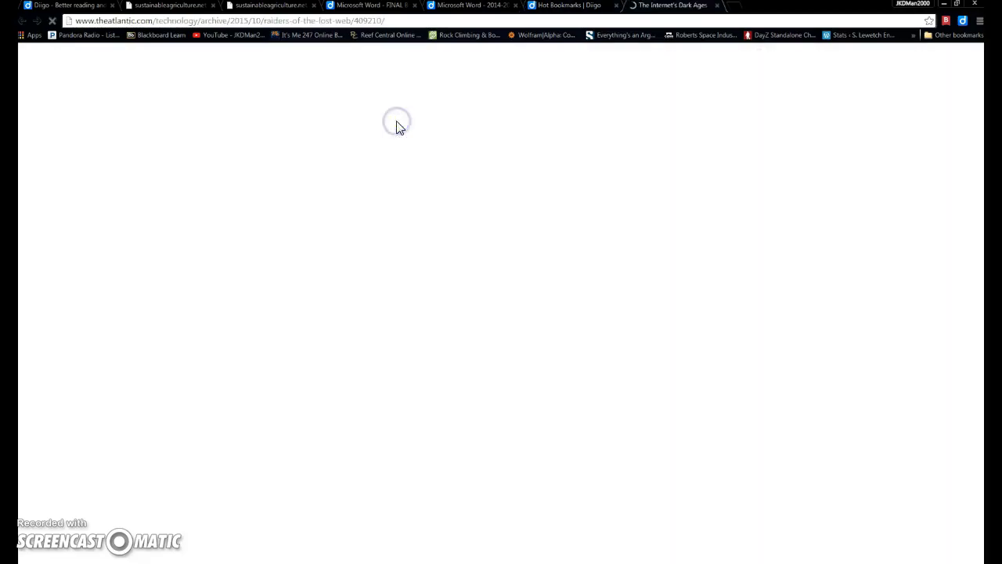
scroll(609, 284, down, 5)
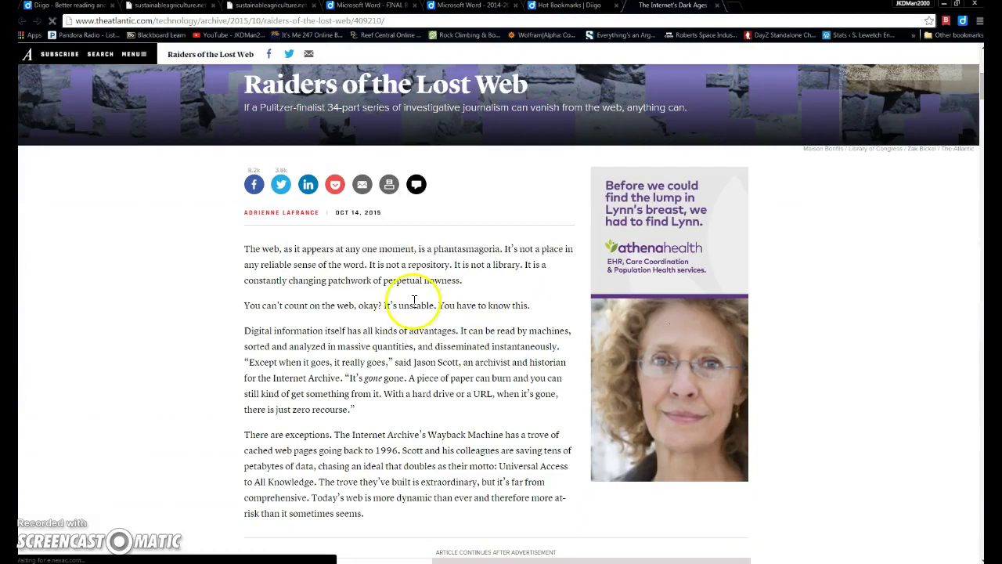
drag(245, 249, 462, 280)
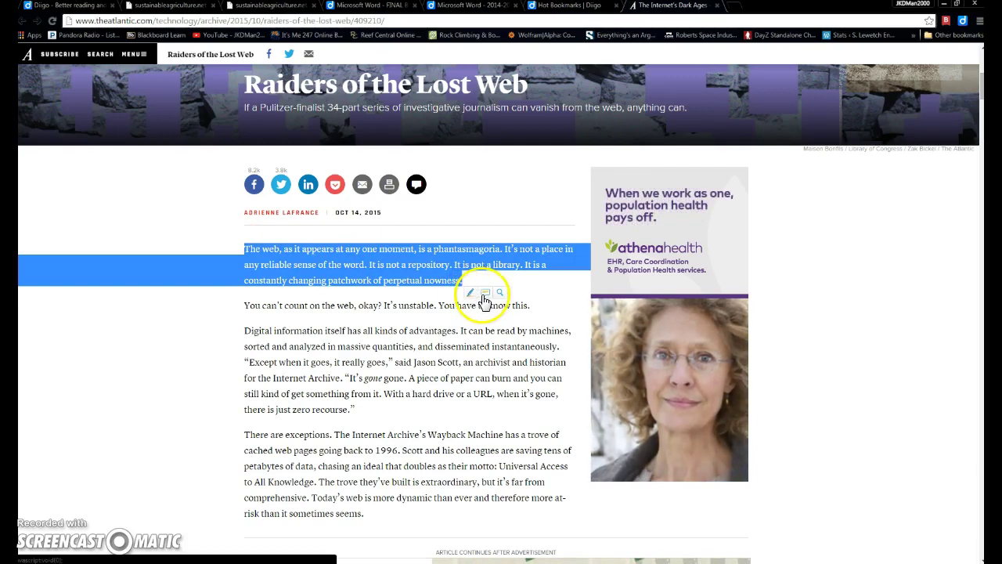
click(483, 293)
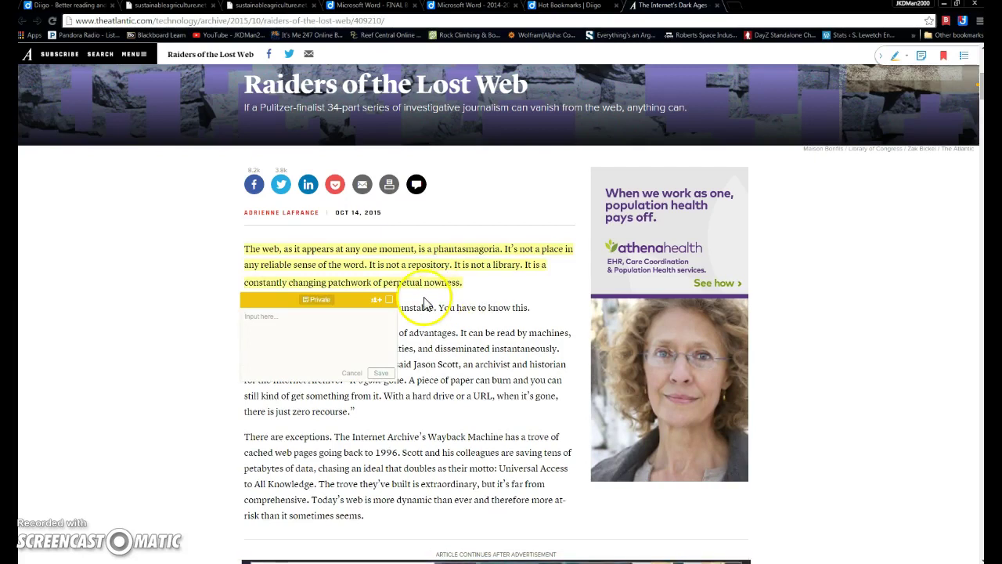
click(331, 321)
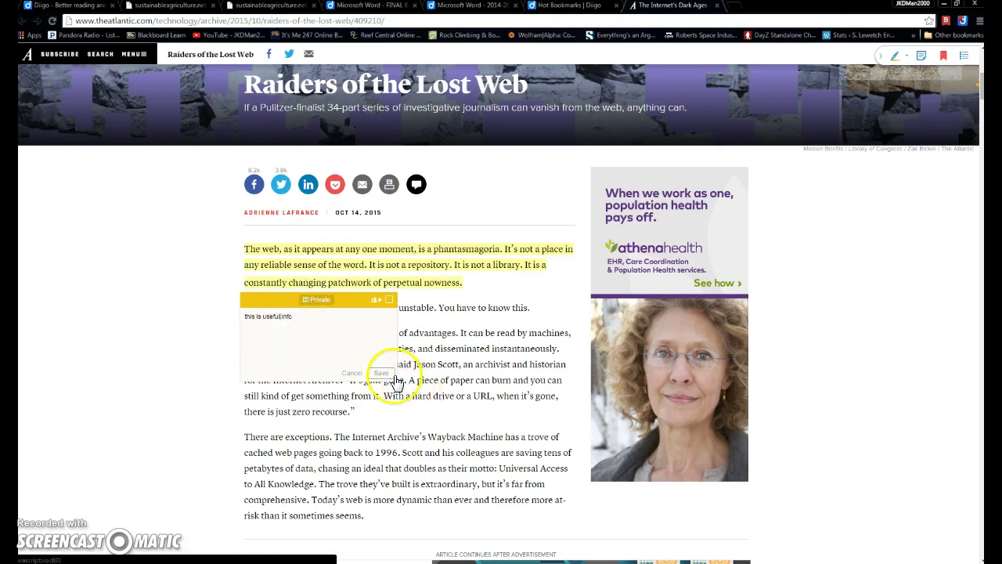
click(395, 378)
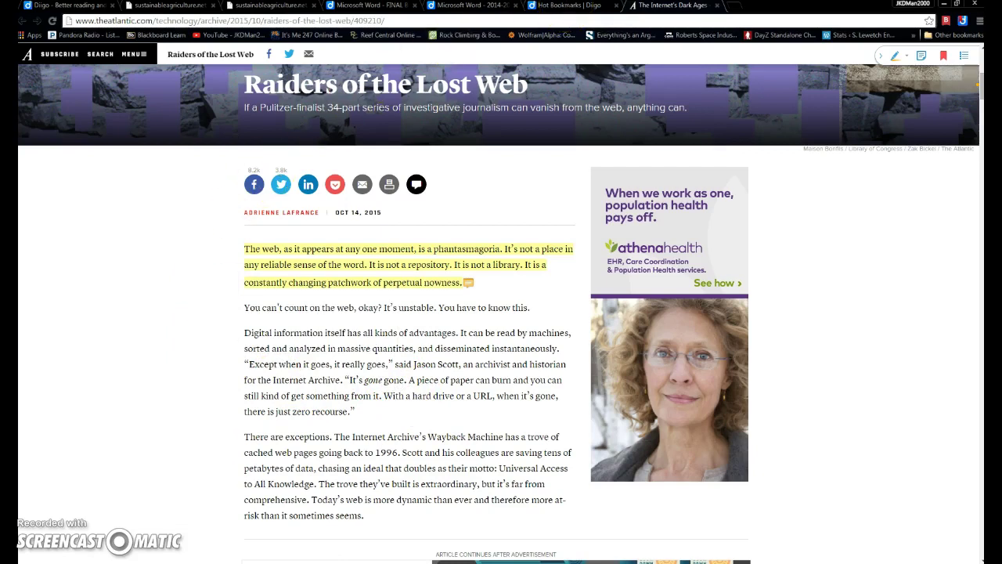
Review the annotated Atlantic article in My Library and return to the article page
click(82, 11)
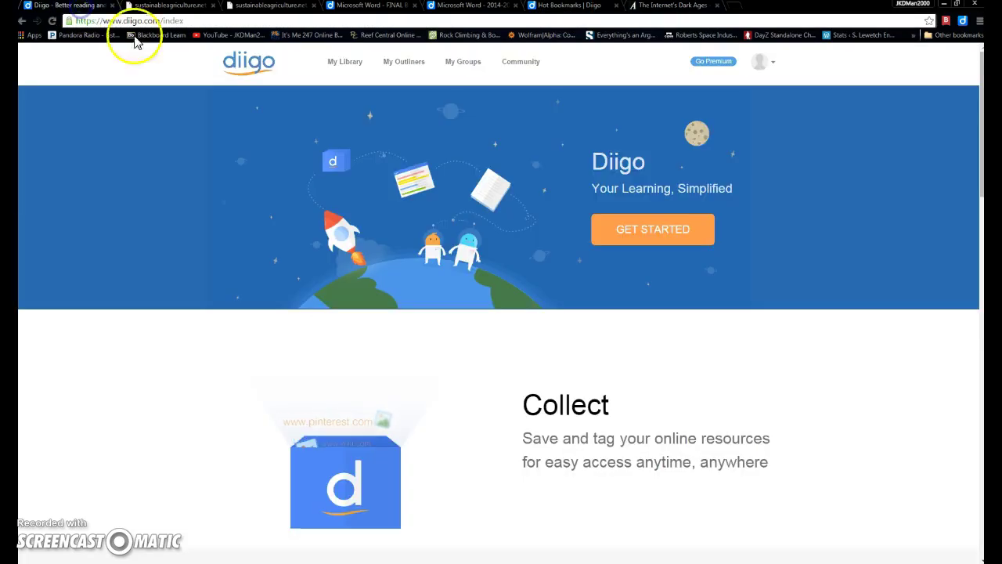
click(339, 63)
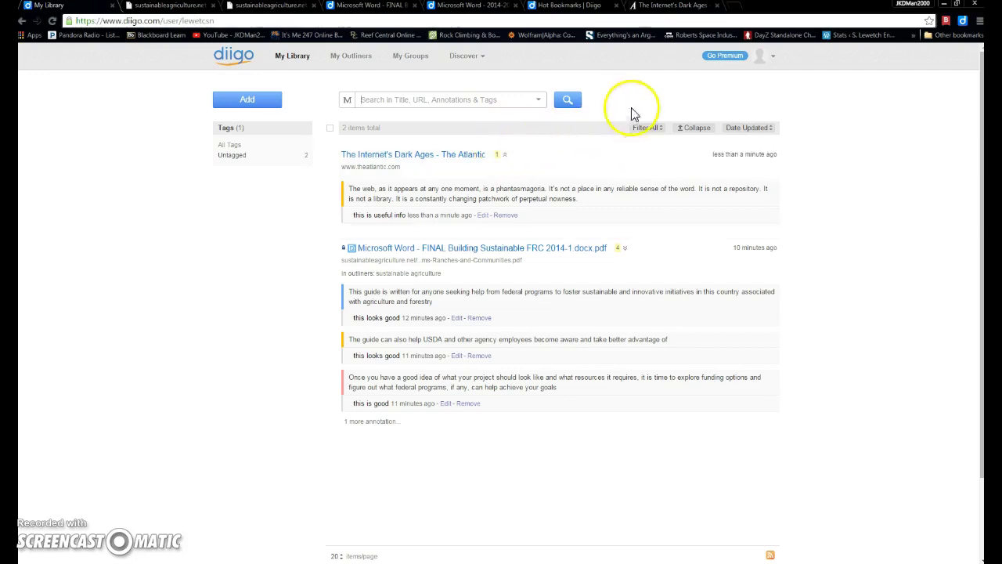
click(662, 6)
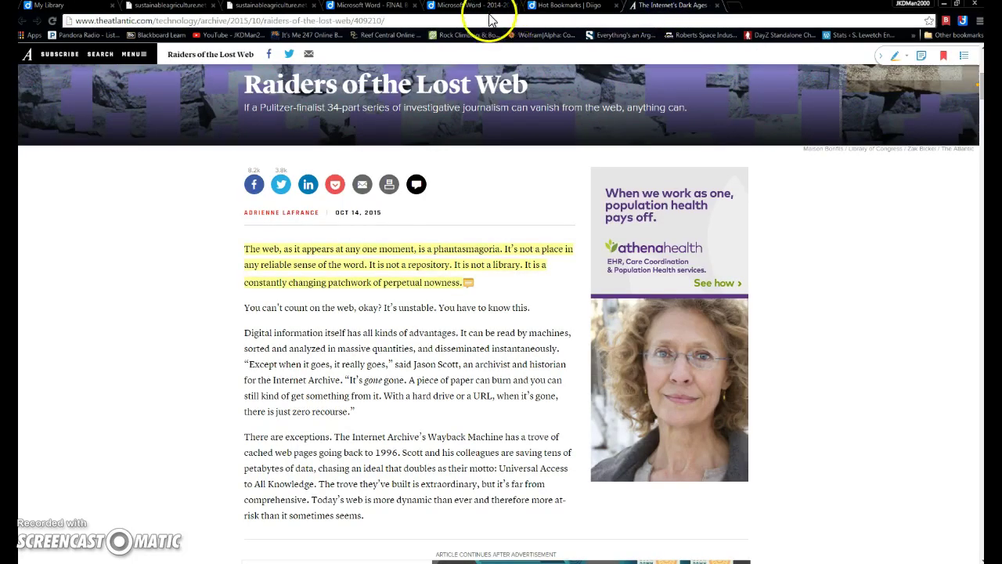
Open the "English 1001-30 mission discussion" group and view its "Collaborator Mission Headquarters" topic
click(65, 6)
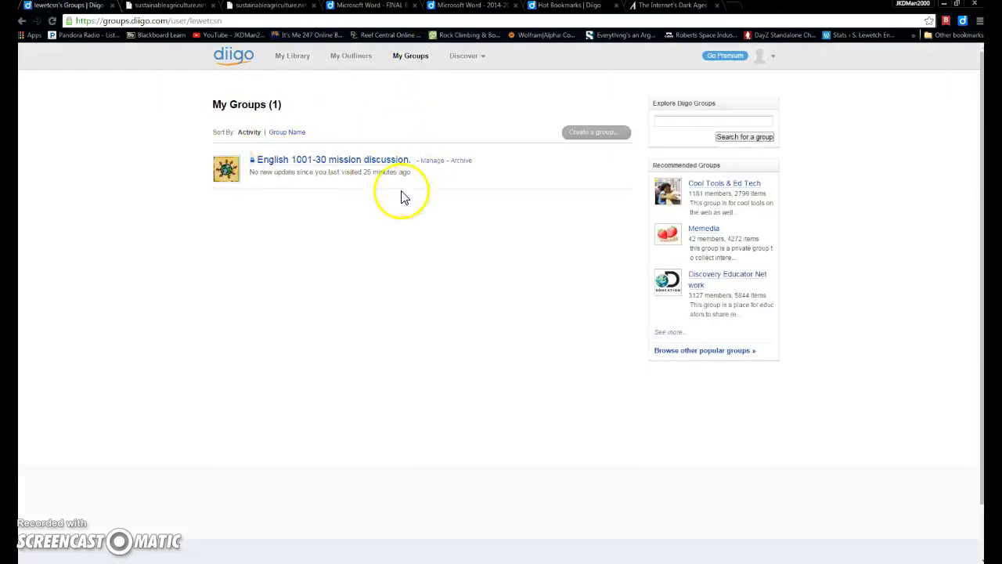
click(399, 161)
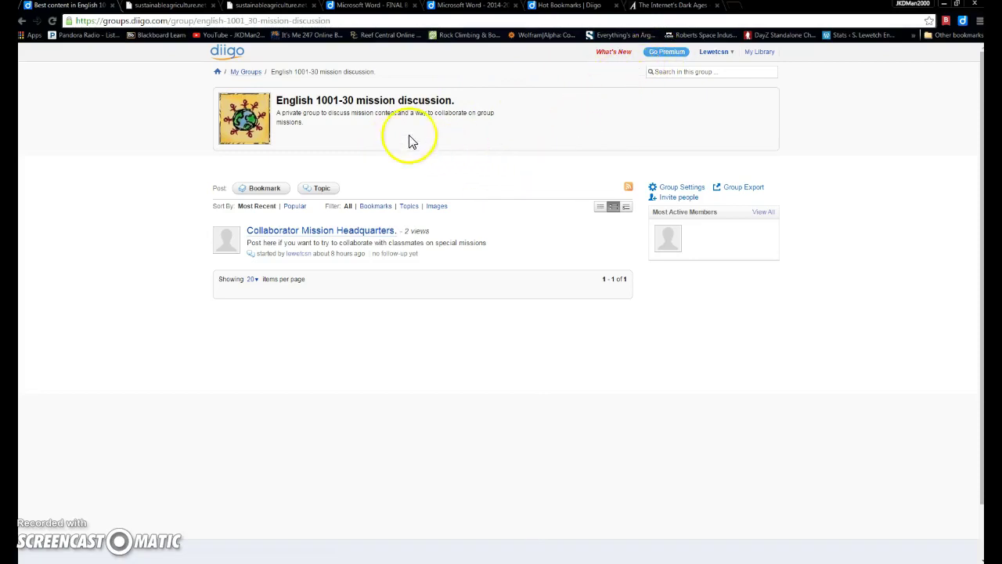
click(334, 237)
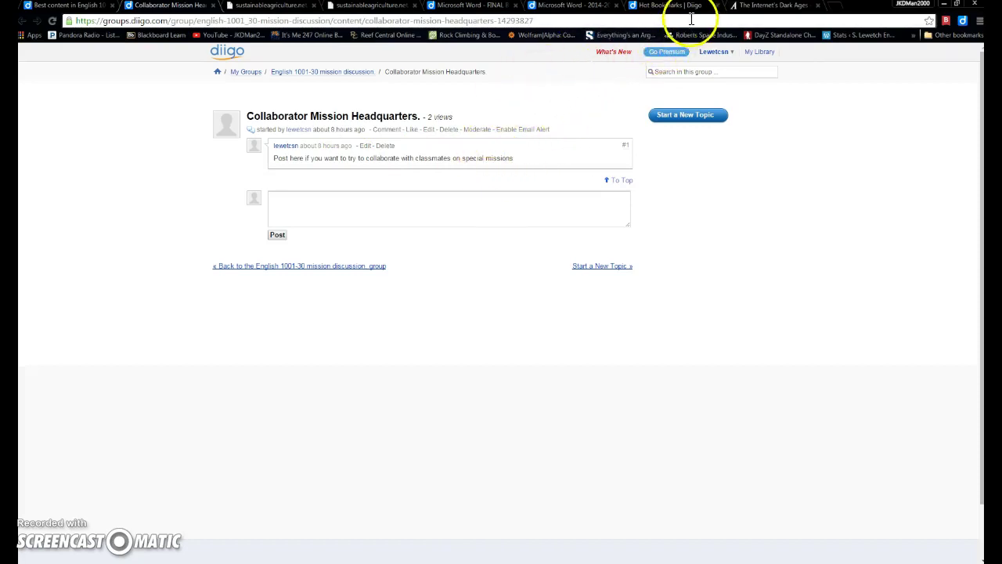
Share the Atlantic article's sticky note with the English 1001-30 mission discussion group by posting the comment "look at this"
click(761, 6)
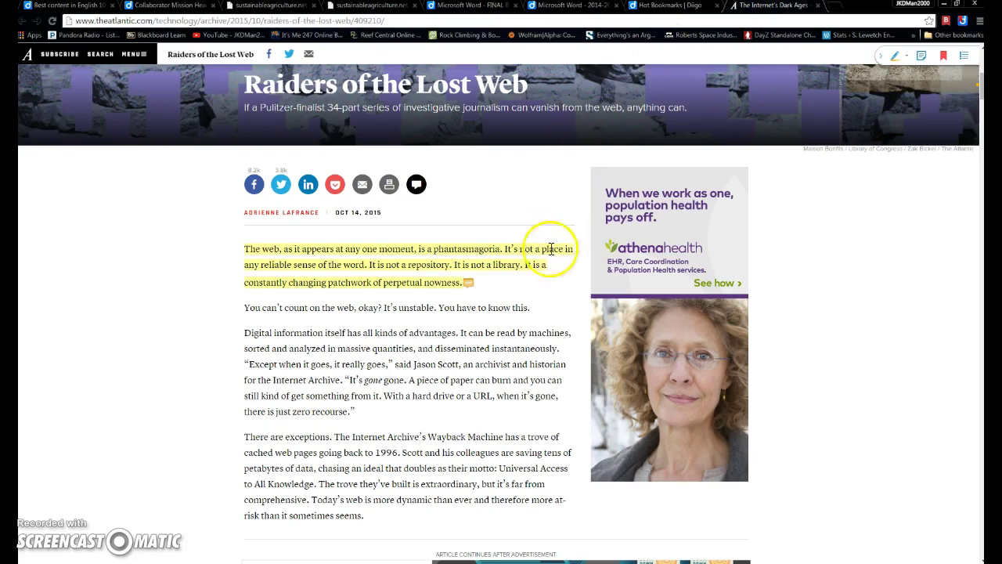
mouse_move(472, 281)
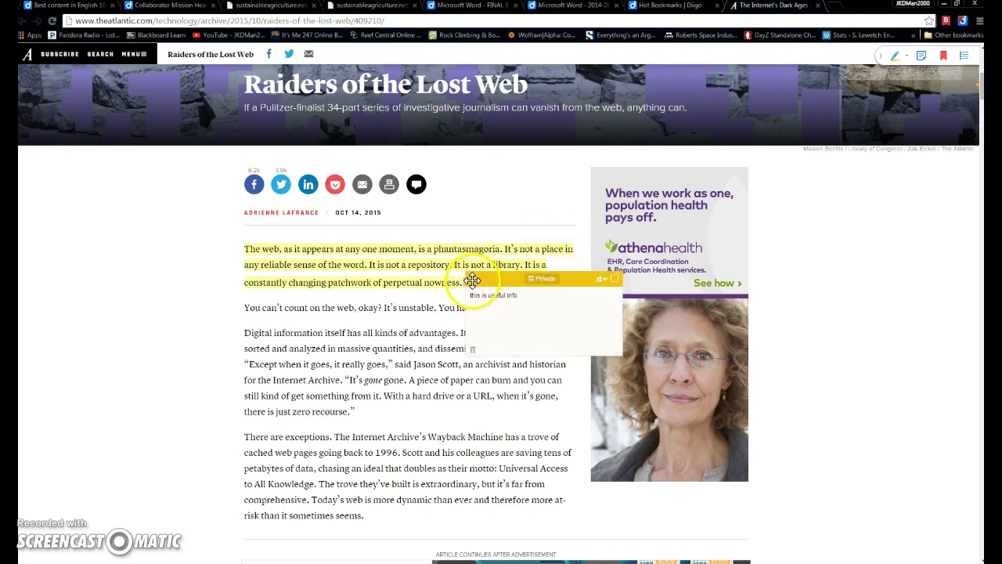
click(600, 279)
click(544, 332)
click(530, 358)
click(523, 316)
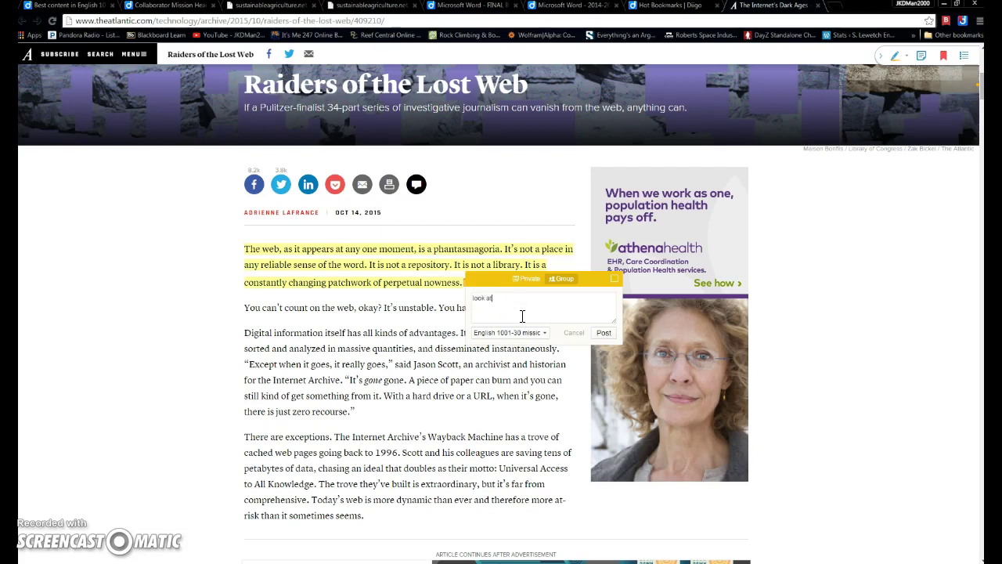
click(525, 312)
click(603, 334)
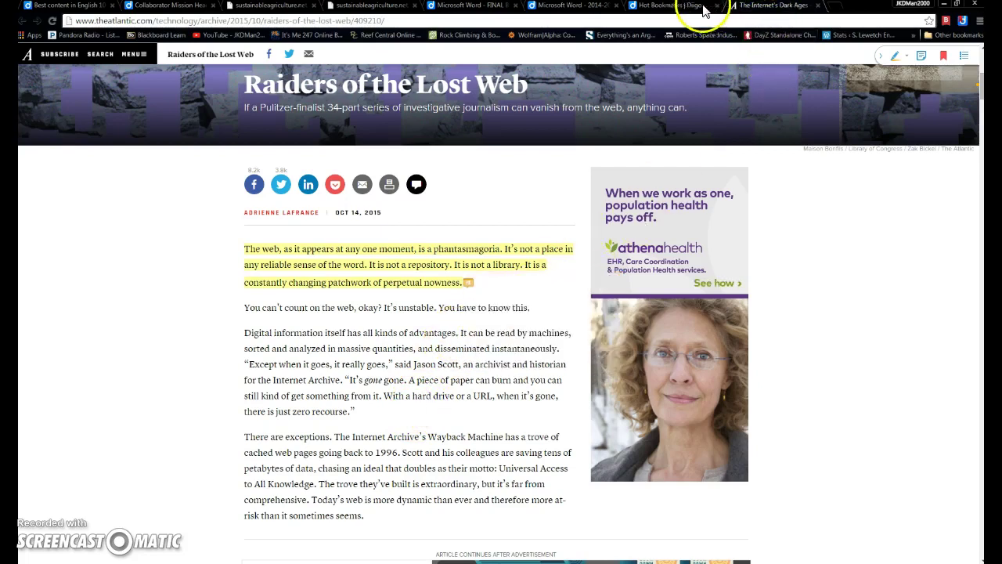
Check the English 1001-30 group's refreshed pages for the shared annotation and go back to the Diigo home page
click(83, 6)
click(159, 7)
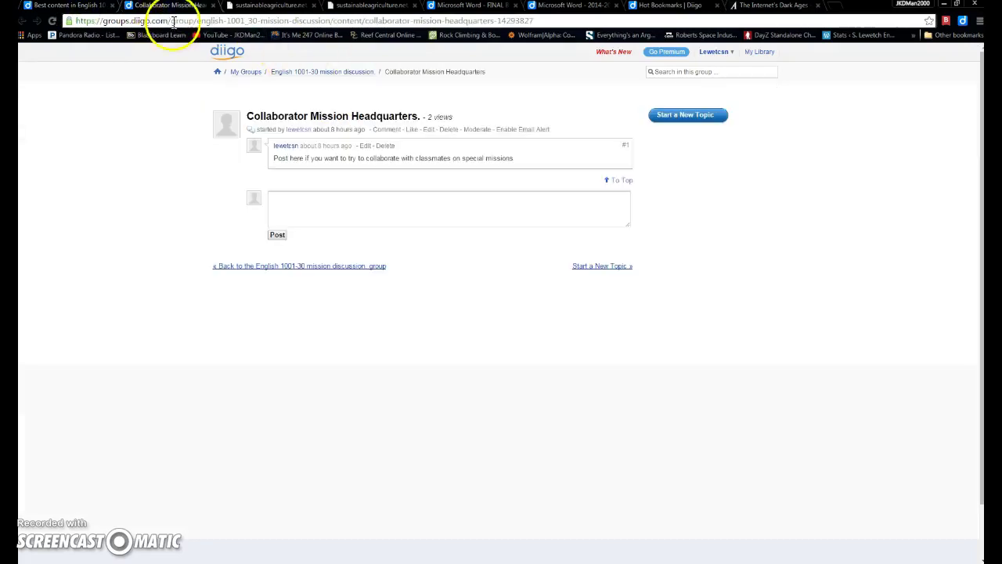
click(52, 22)
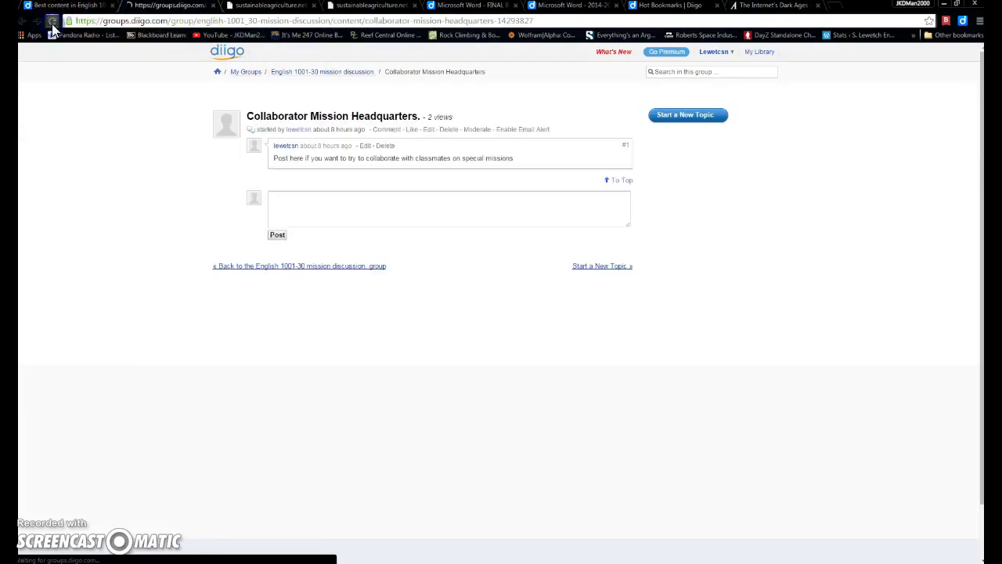
click(49, 6)
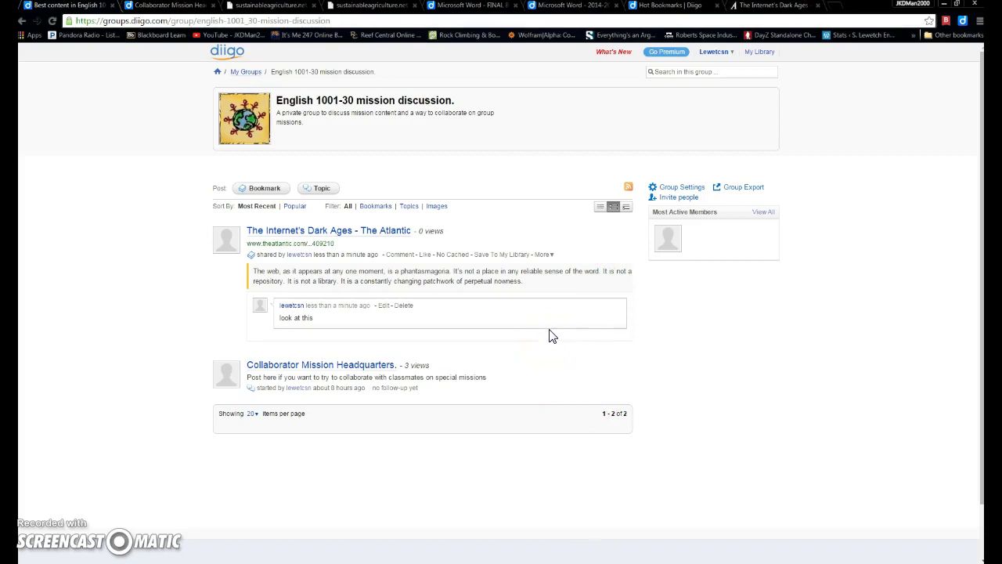
click(231, 56)
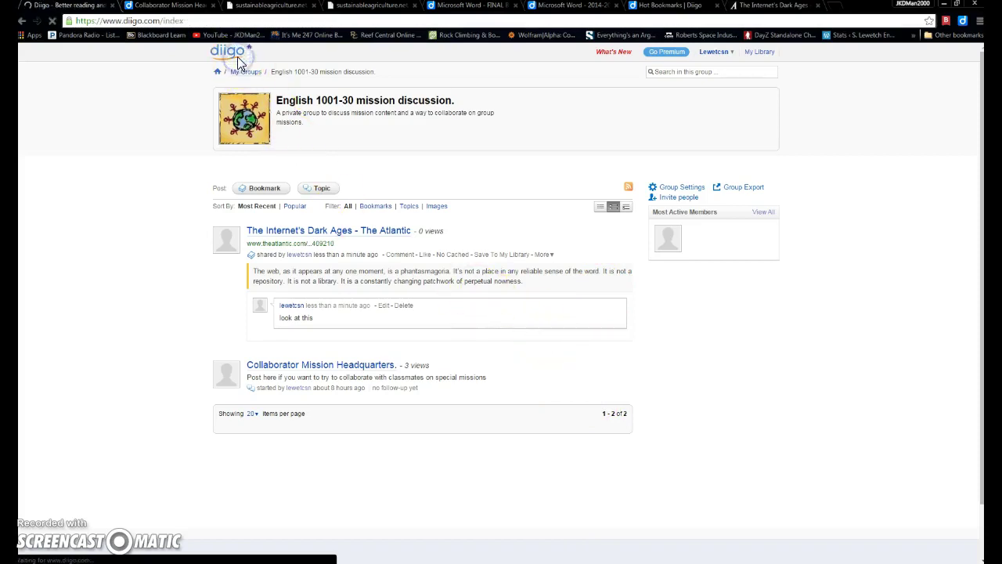
click(248, 50)
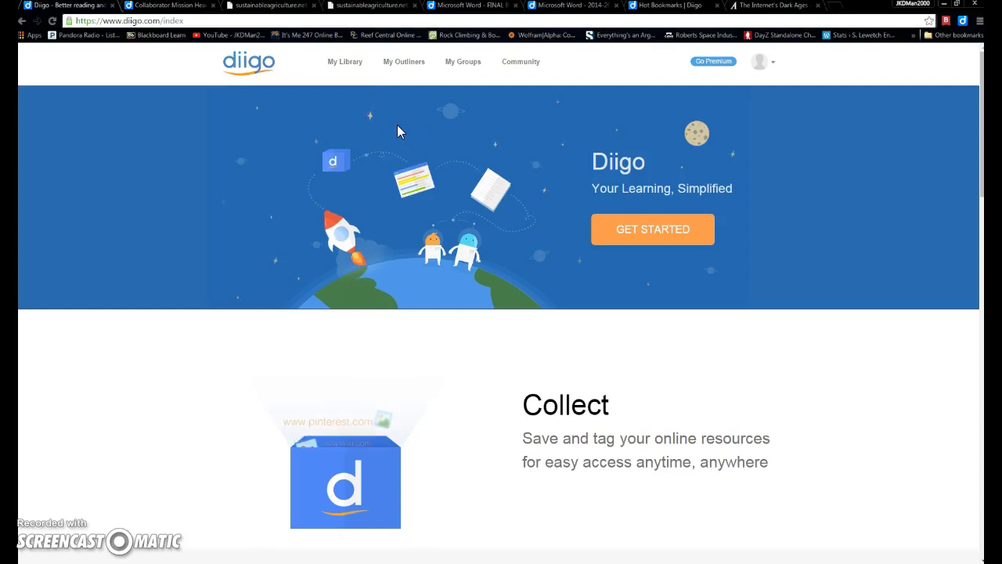
click(413, 188)
click(225, 529)
click(68, 551)
click(45, 551)
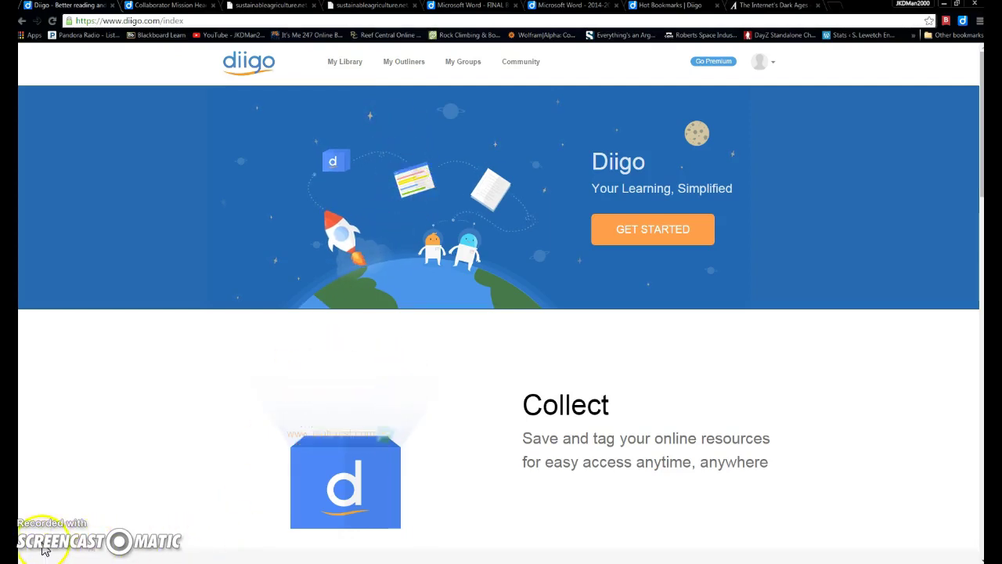